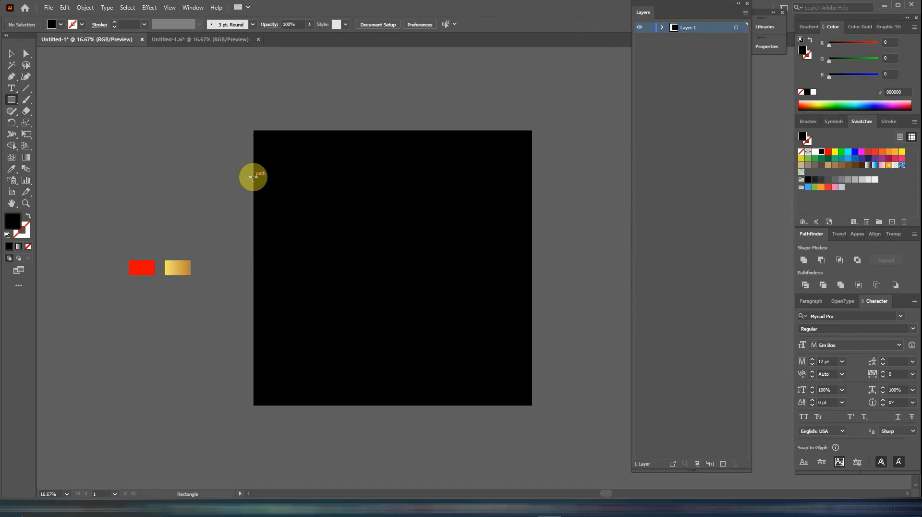
- Draw a rectangle about 2449 × 89 px across the upper part of the artboard and fill it with the sampled red swatch
left_click_drag(253, 177, 531, 186)
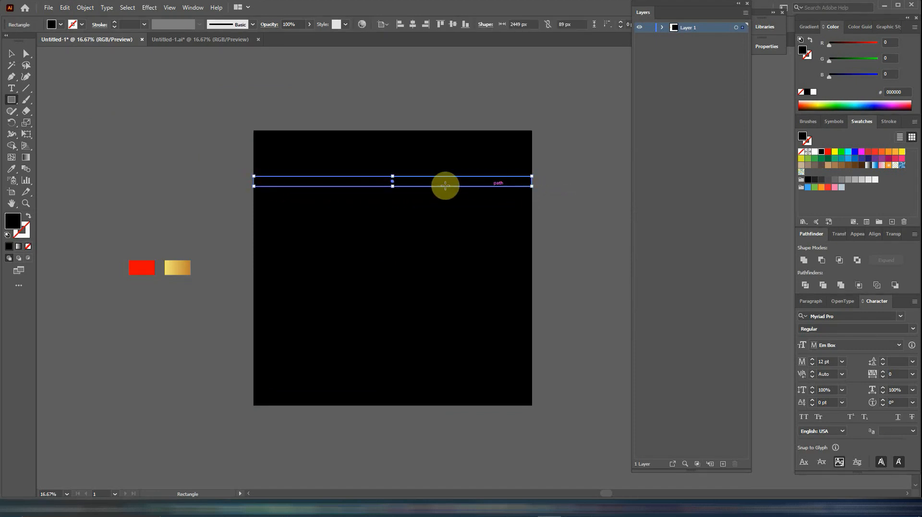
left_click(12, 169)
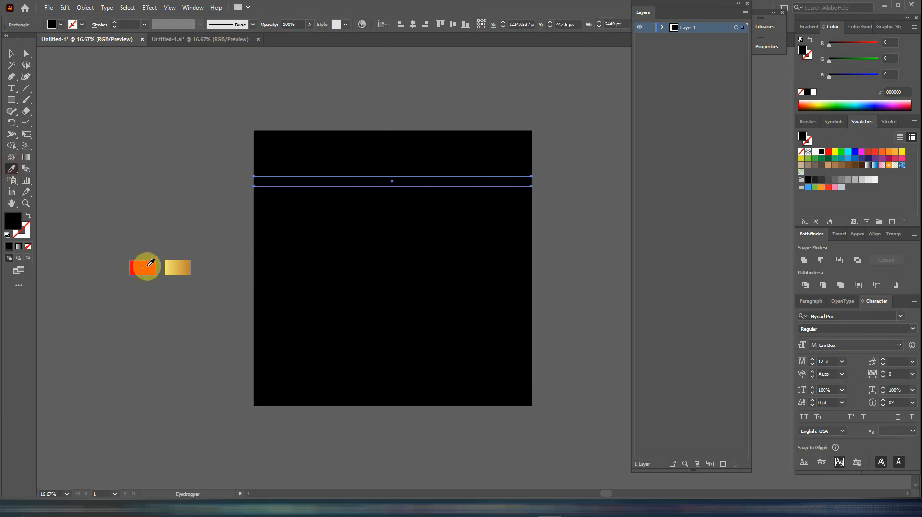
left_click(148, 266)
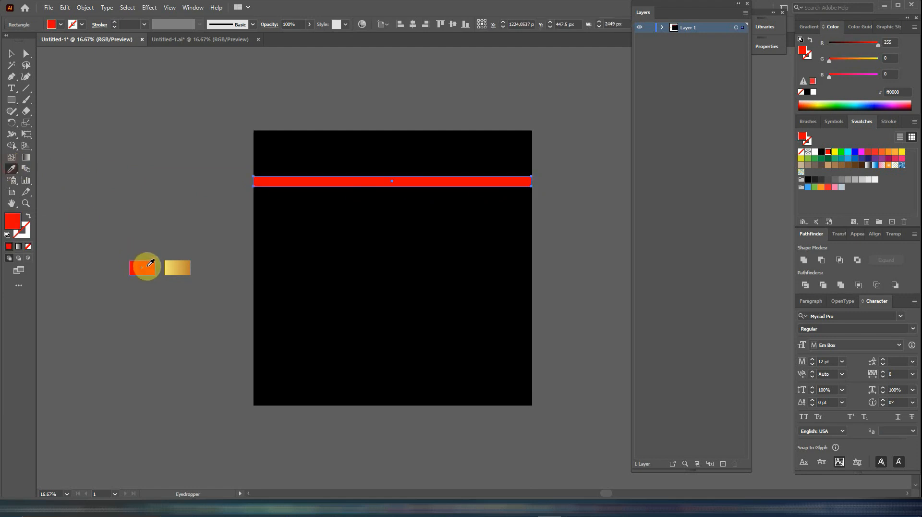
- Add the text GLAMOUR GLEAM outside the artboard above the colour swatches, scaled up to about 131 pt
left_click(13, 89)
left_click(135, 157)
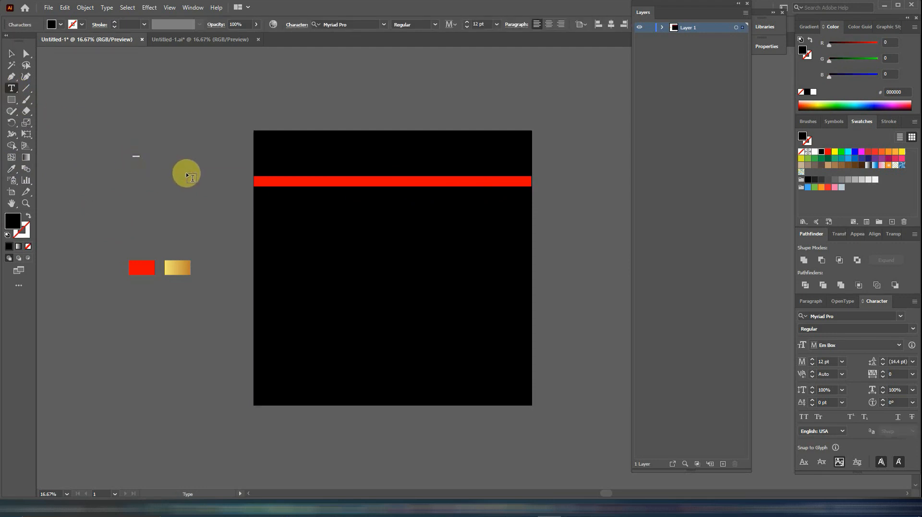
left_click(12, 53)
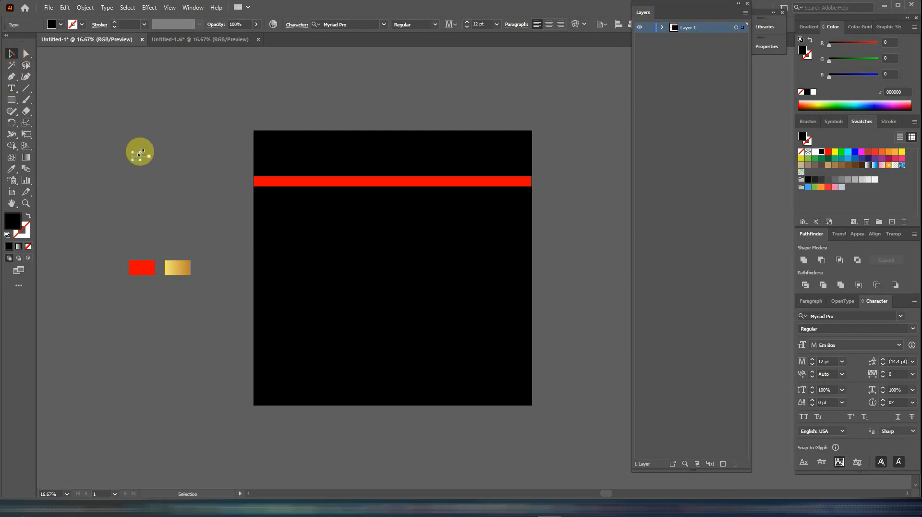
left_click_drag(140, 153, 182, 115)
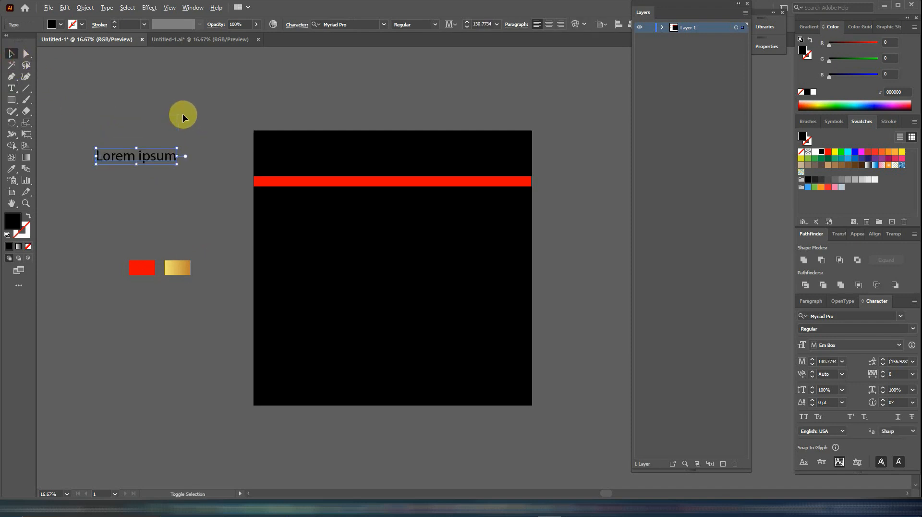
left_click(12, 87)
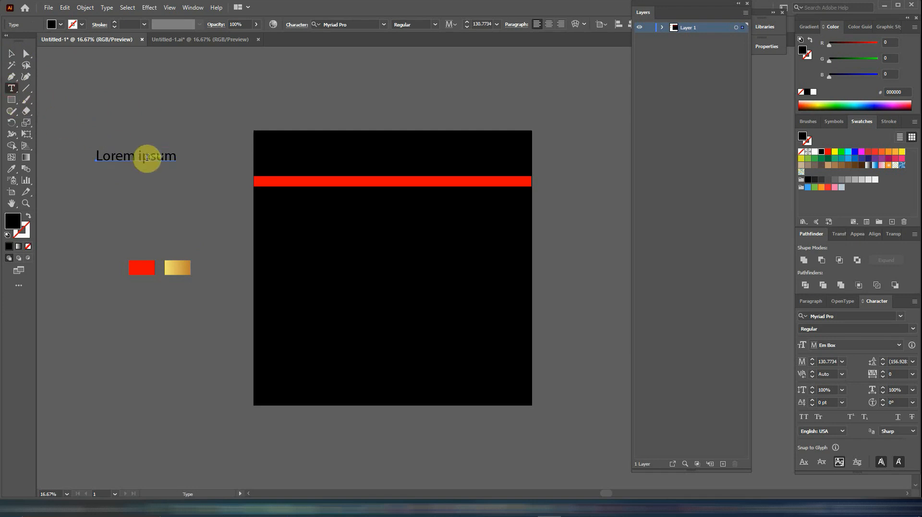
left_click_drag(176, 158, 90, 150)
type("GLAMOUR GLEAM")
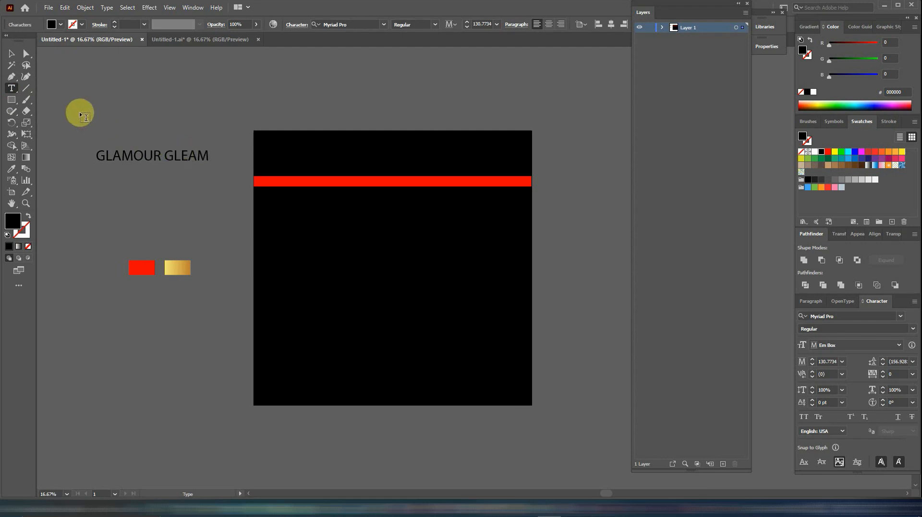
- Convert the GLAMOUR GLEAM text to outlines and fill it with the sampled gold gradient
left_click(11, 54)
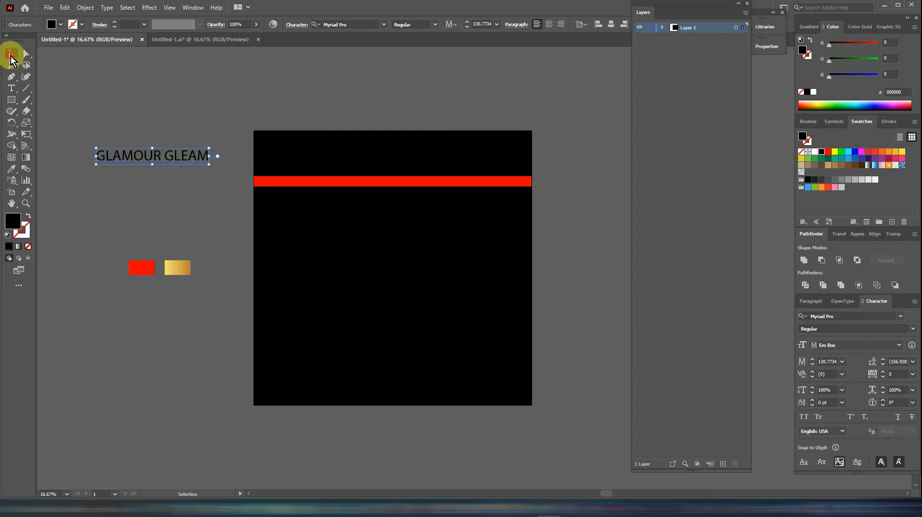
right_click(160, 156)
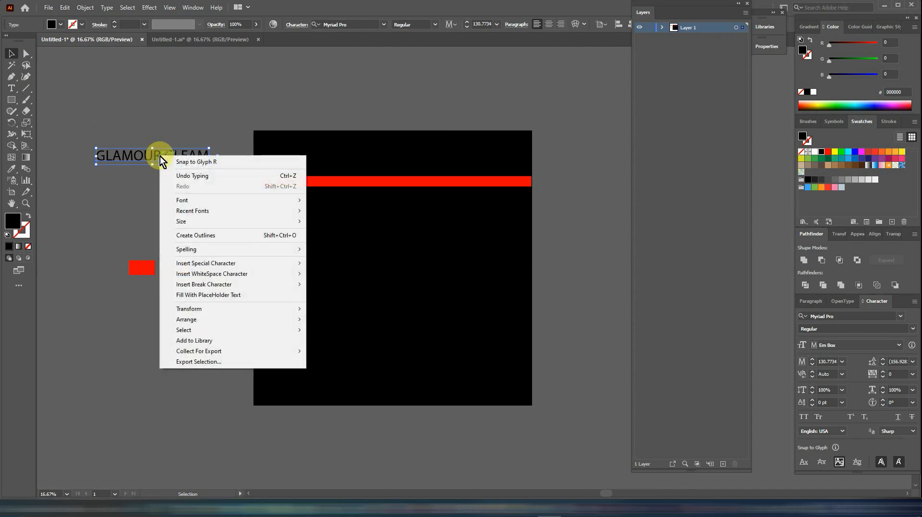
left_click(194, 236)
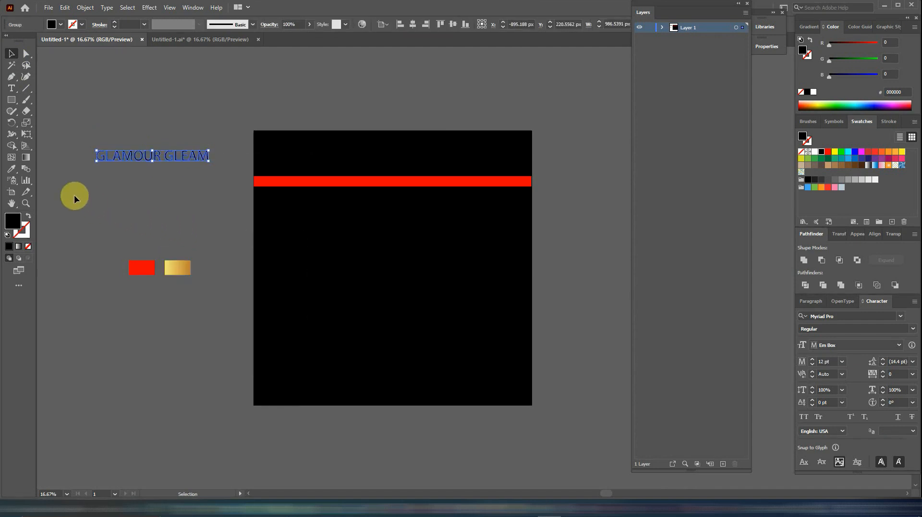
left_click(13, 168)
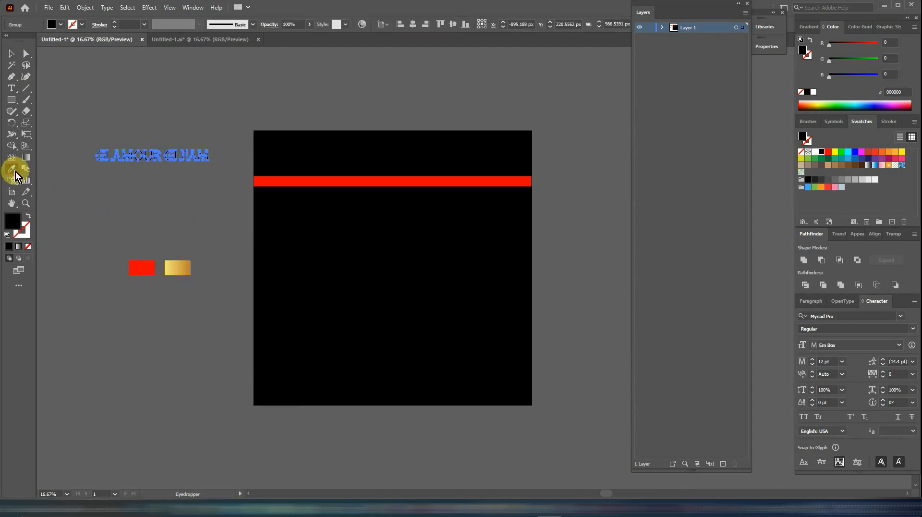
left_click(182, 268)
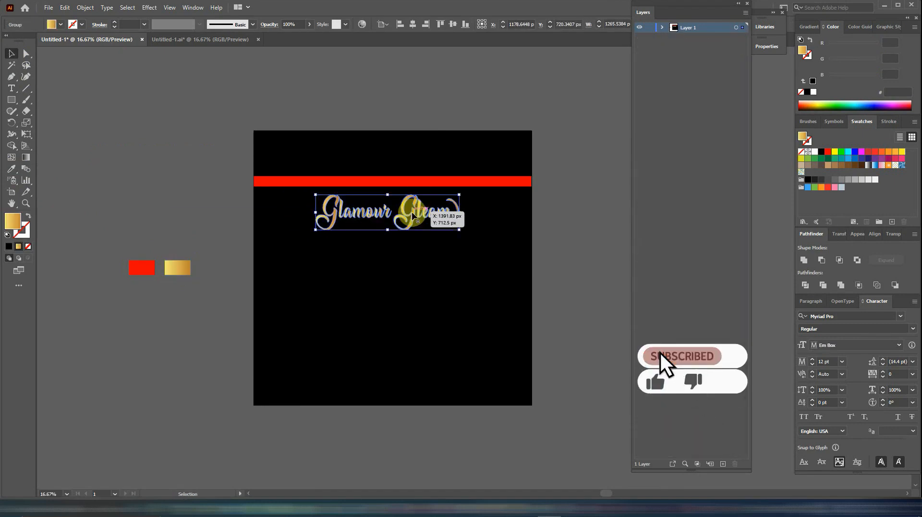
- Centre the gold Glamour Gleam lettering horizontally on the artboard, and undo the additional vertical centring
left_click(412, 24)
left_click(452, 24)
key("ctrl+z")
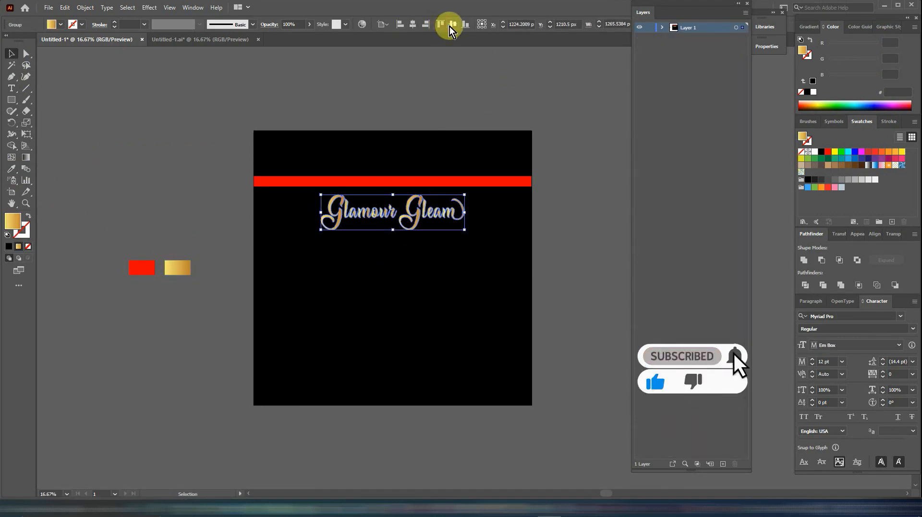
left_click(547, 209)
- Add the text ANTI-DANDRUFF in white (ffffff) and place it in the middle of the red bar
left_click(13, 89)
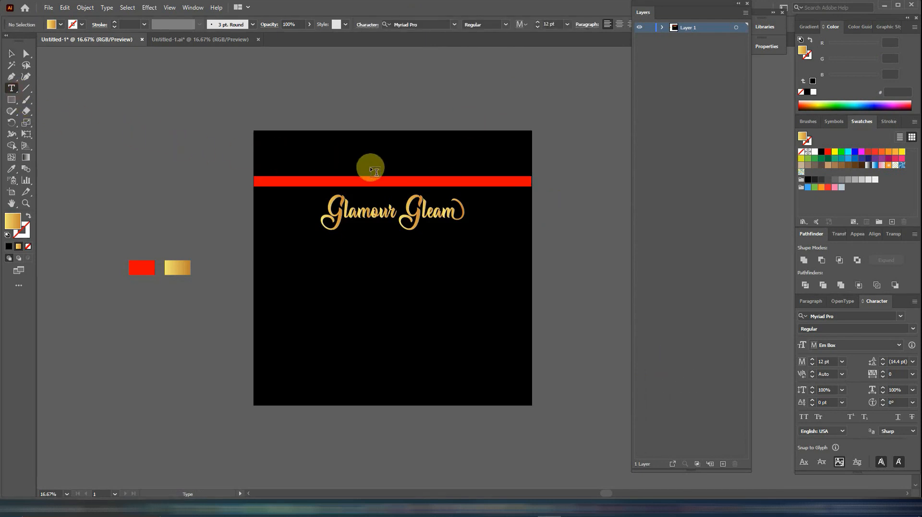
double_click(19, 222)
left_click(422, 184)
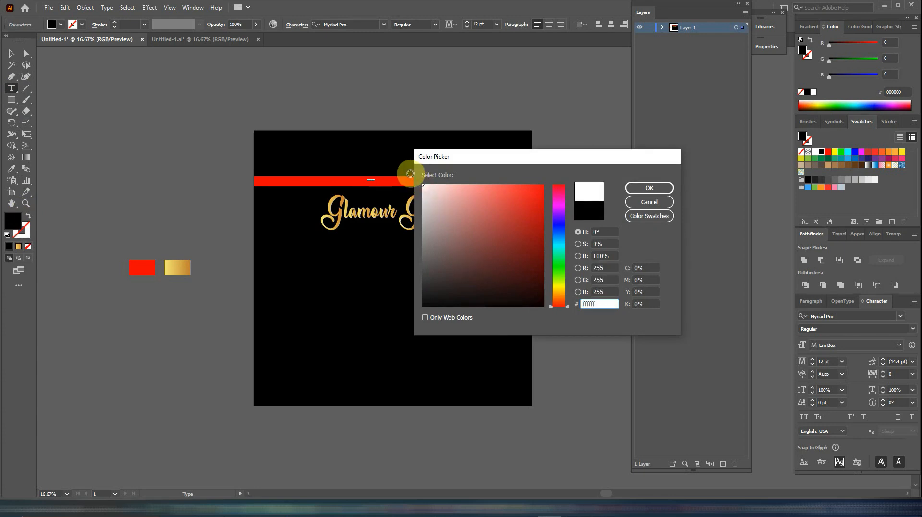
left_click(648, 188)
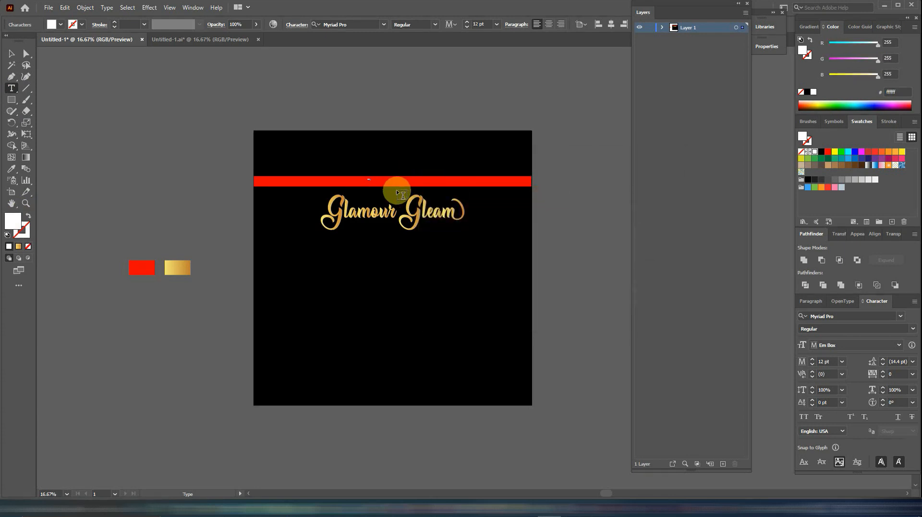
left_click(12, 53)
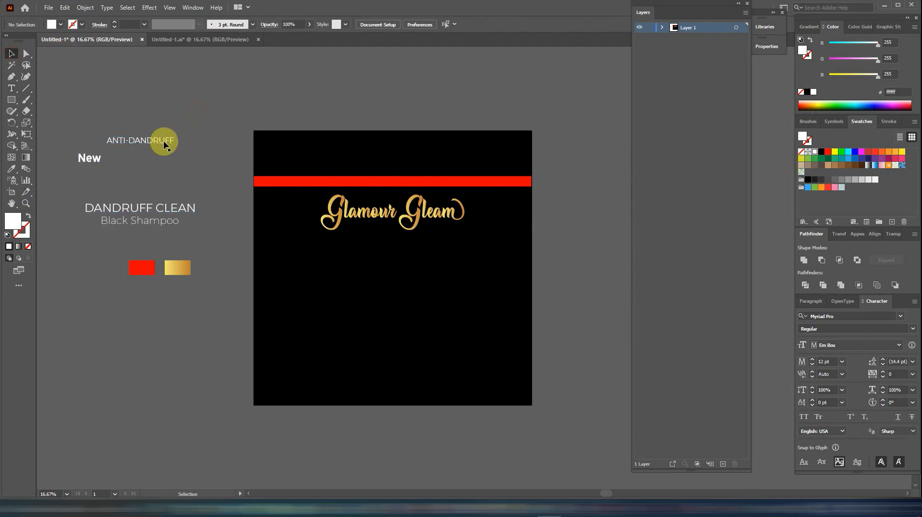
left_click_drag(165, 144, 415, 188)
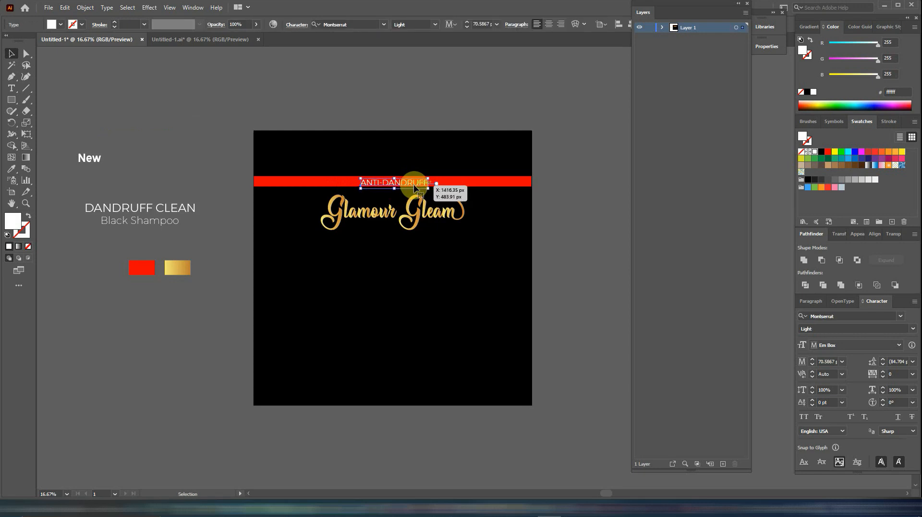
- Place the New text above the Glamour Gleam lettering and the DANDRUFF CLEAN and Black Shampoo lines below it
left_click_drag(89, 158, 344, 201)
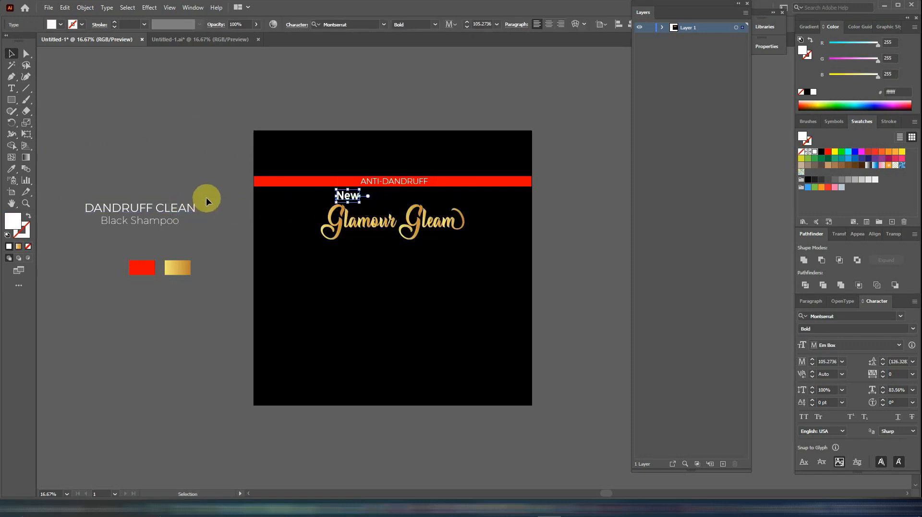
left_click_drag(154, 226, 410, 253)
left_click(559, 259)
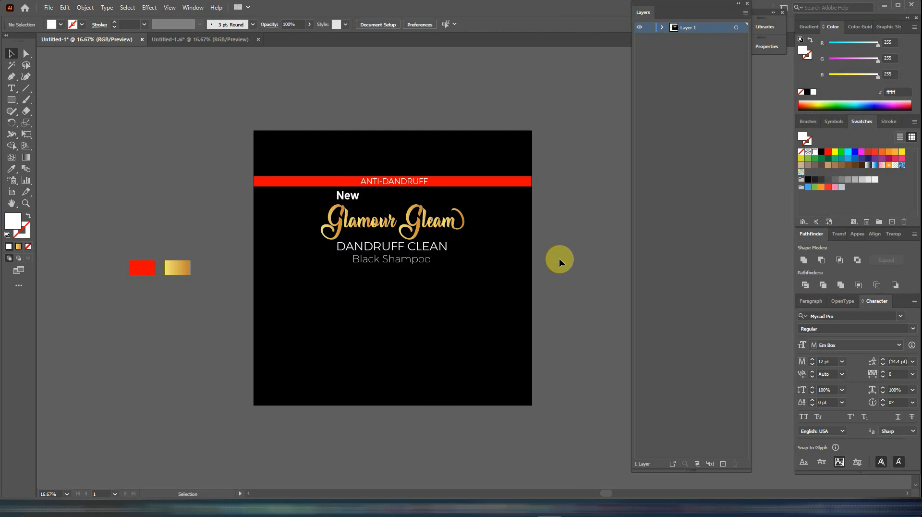
- Centre the New, Glamour Gleam, DANDRUFF CLEAN and Black Shampoo texts horizontally with one another and on the artboard, and restore Align to Selection
left_click_drag(480, 203, 310, 269)
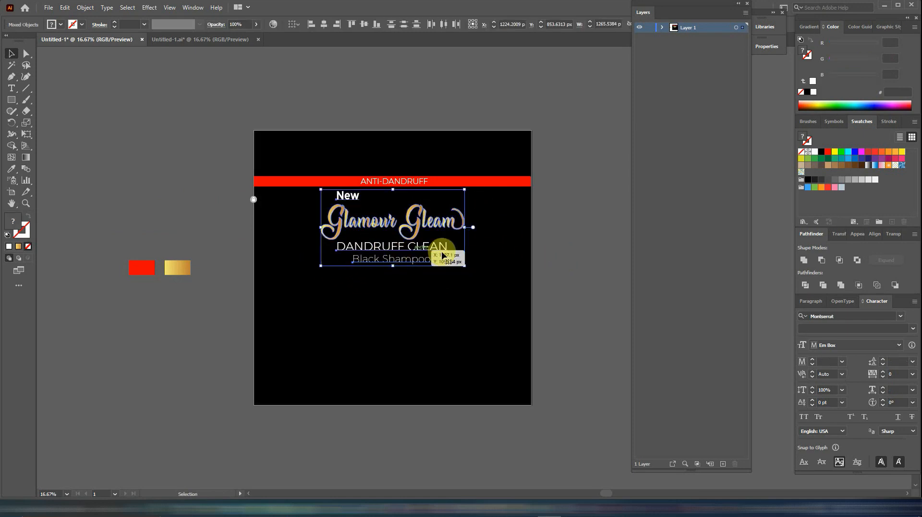
left_click(326, 23)
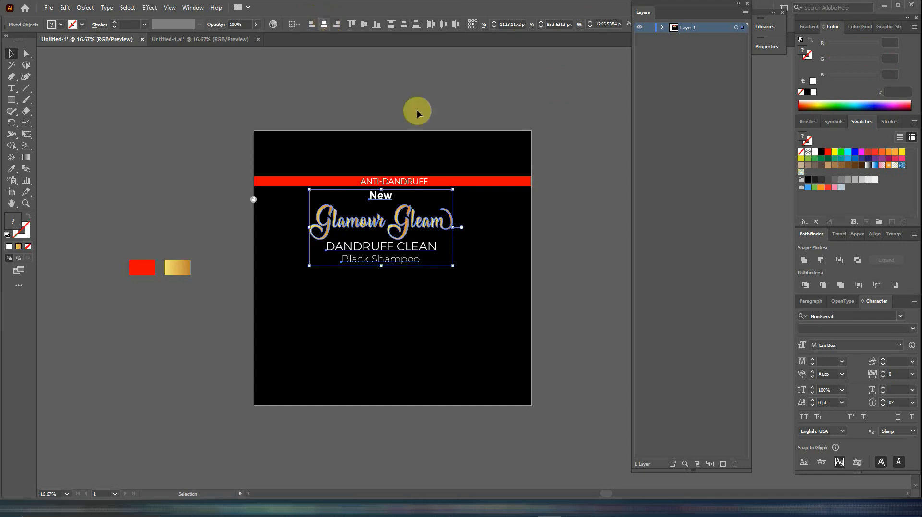
left_click(296, 24)
left_click(307, 57)
left_click(323, 25)
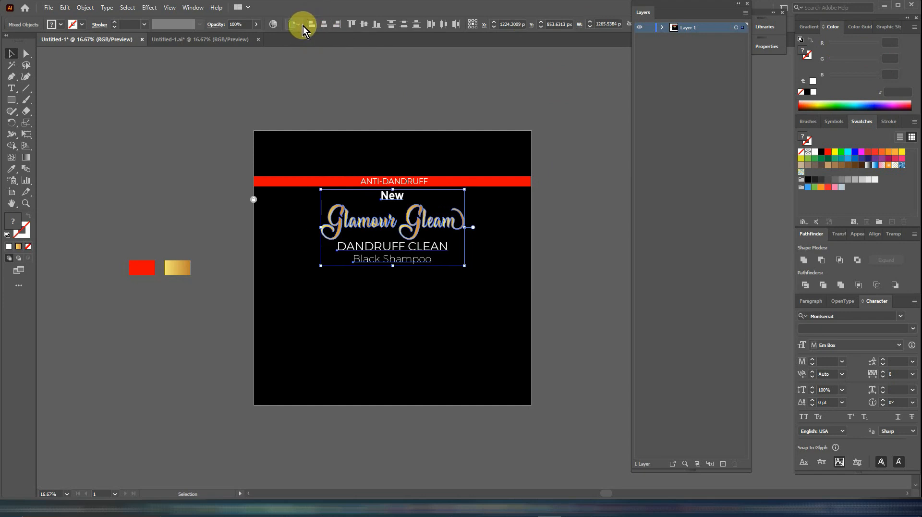
left_click(297, 25)
left_click(302, 36)
left_click(554, 219)
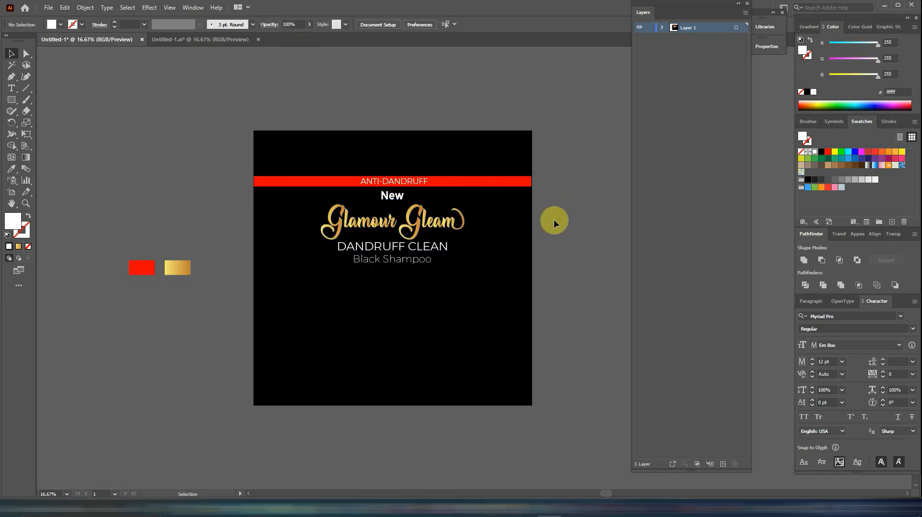
- Shift the New text left so it sits above the start of the Glamour Gleam lettering
left_click(397, 201)
left_click_drag(399, 202, 353, 196)
left_click(566, 263)
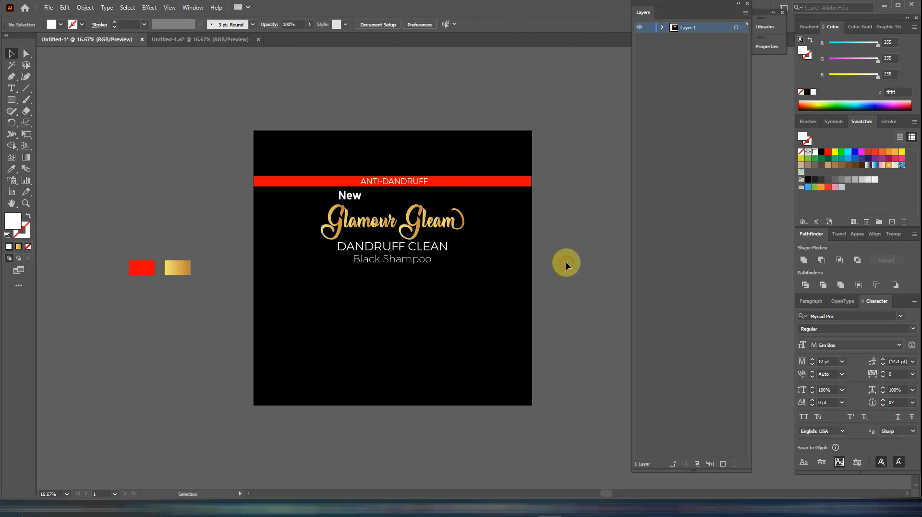
- Draw a full-width rectangle about 2449 px wide across the lower part of the artboard and fill it with the sampled gold gradient
left_click(18, 102)
left_click_drag(254, 349, 532, 370)
left_click(12, 169)
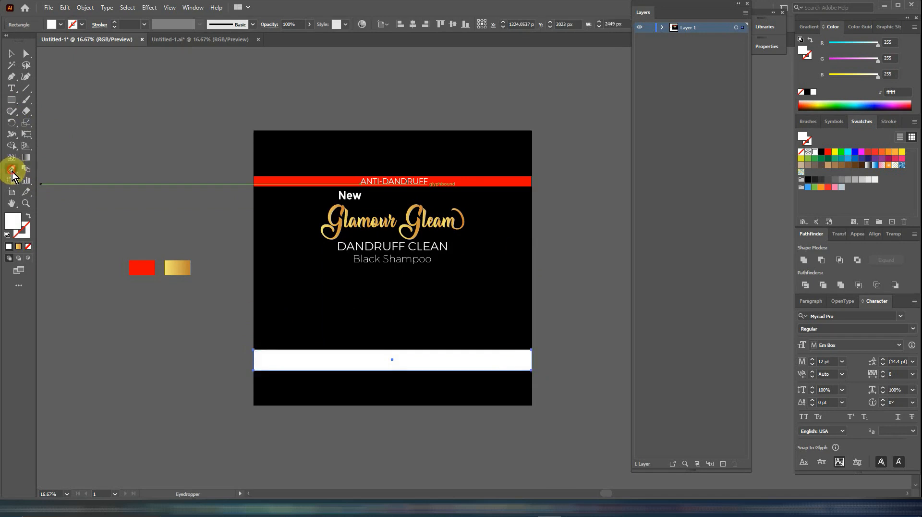
left_click(182, 268)
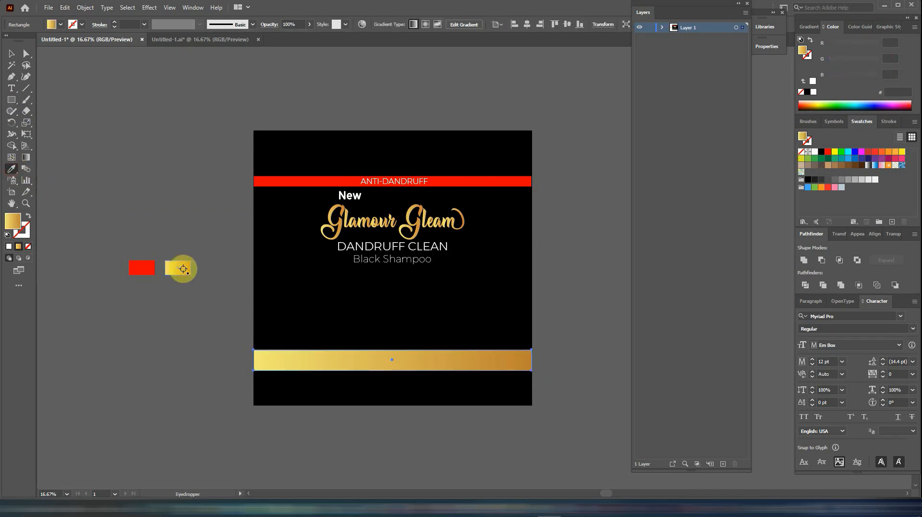
- Add a black text line on the gold bar and scale it up
left_click(11, 87)
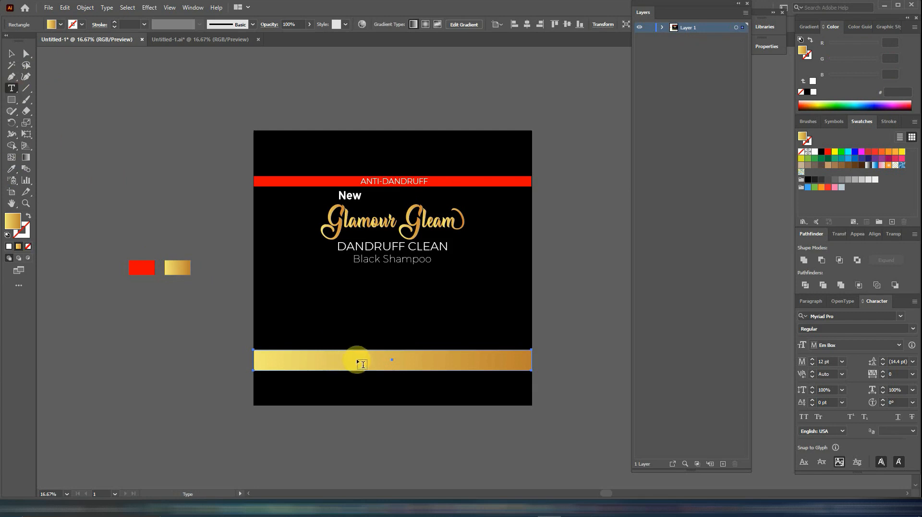
left_click(383, 360)
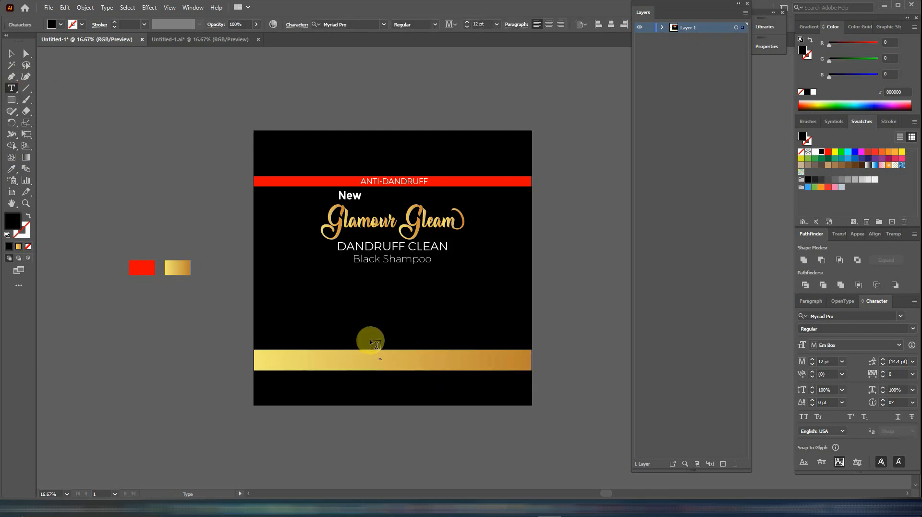
type("ing")
left_click(12, 53)
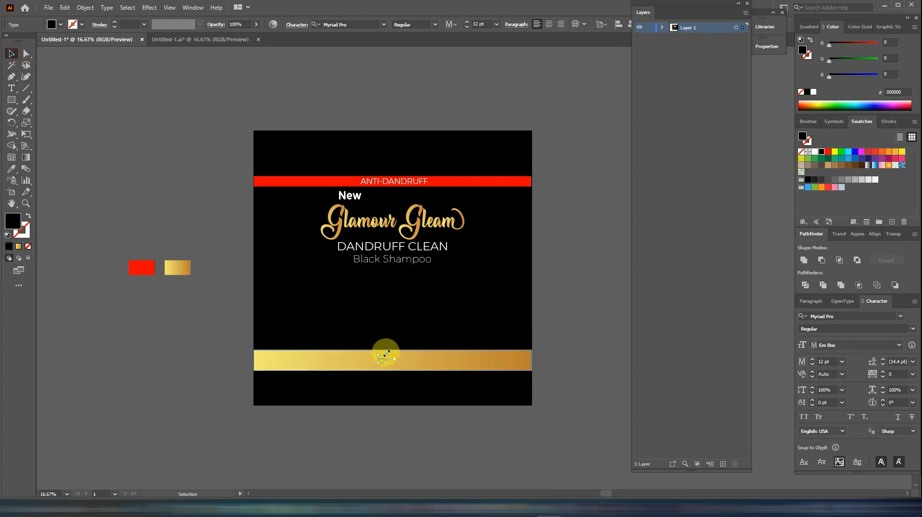
left_click_drag(386, 354, 547, 301)
- Position the text block with MEN 3 IN 1 on the gold bar and SHAMPOO - TONIK - SERUM and 9ml beneath it
left_click_drag(397, 346, 418, 361)
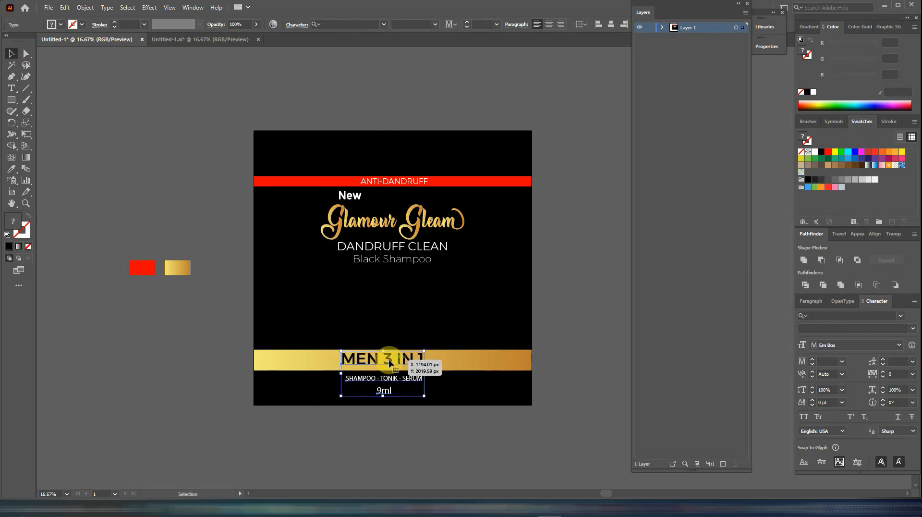
left_click_drag(392, 364, 395, 364)
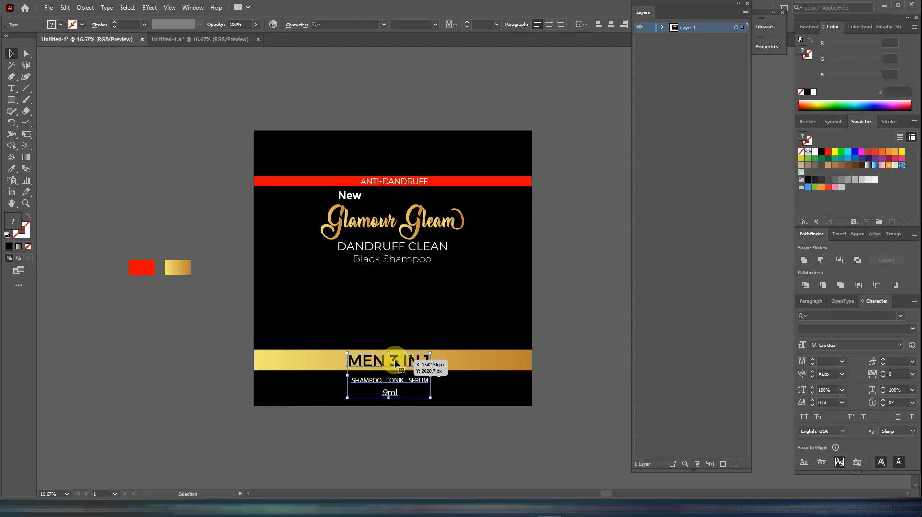
left_click(562, 317)
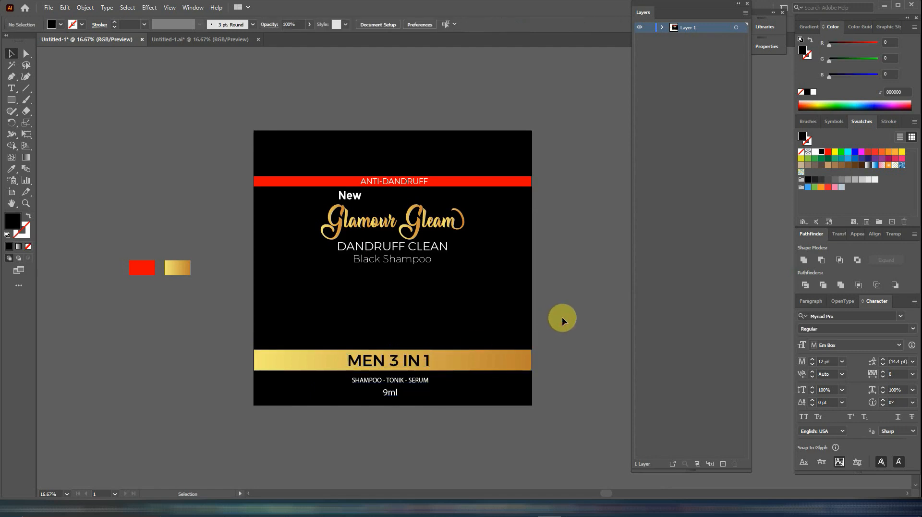
- Nudge the gold bar up slightly together with the MEN 3 IN 1, SHAMPOO - TONIK - SERUM and 9ml texts
left_click_drag(511, 330, 367, 395)
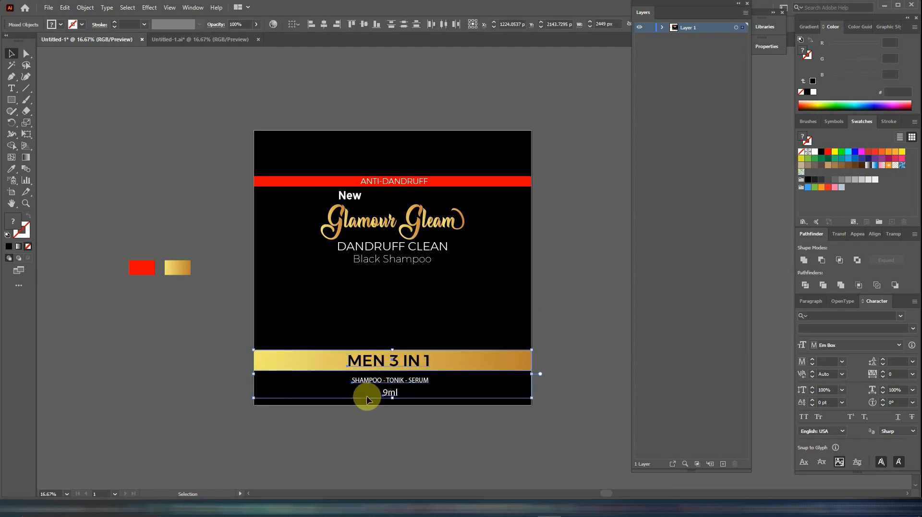
key("shift+Up")
key("shift+Up")
key("shift+Up")
key("shift+Up")
key("shift+Up")
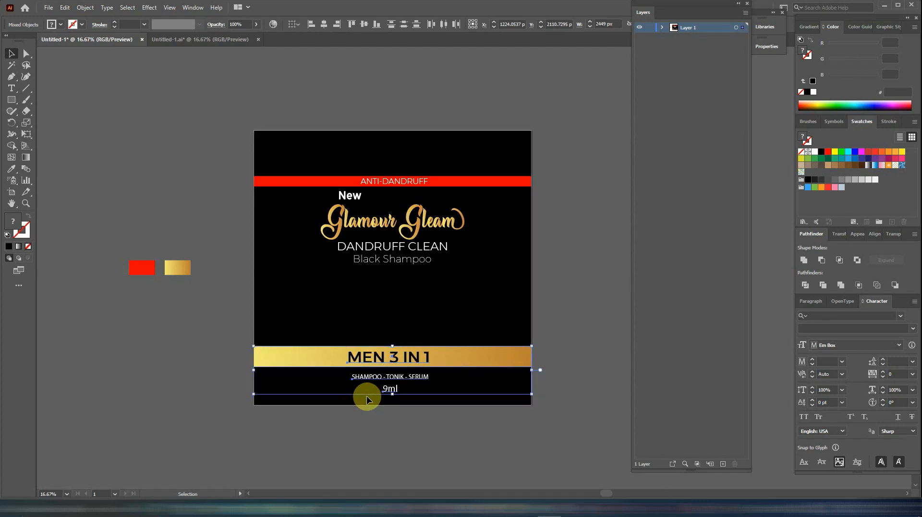
left_click(560, 275)
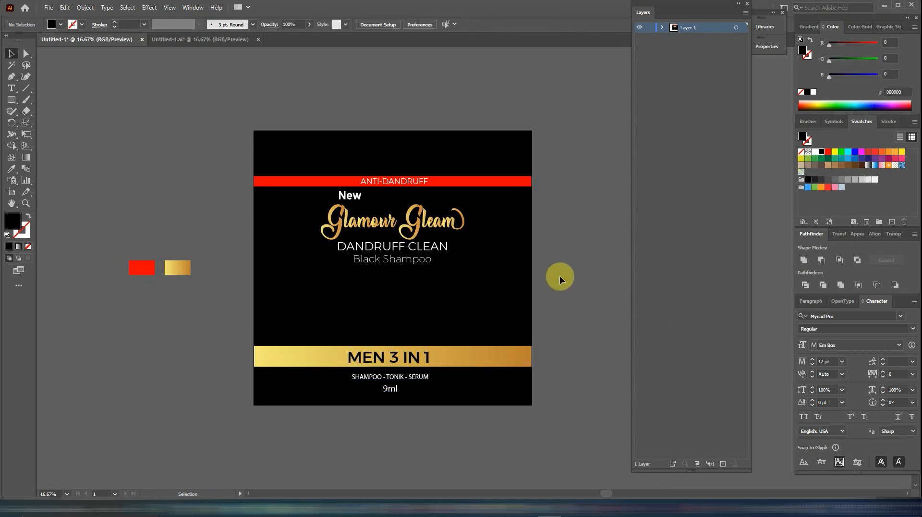
- Draw a closed curved swoosh about 2449 px wide with the Pen tool between Black Shampoo and the gold bar, rising to a point at the right edge
left_click(18, 79)
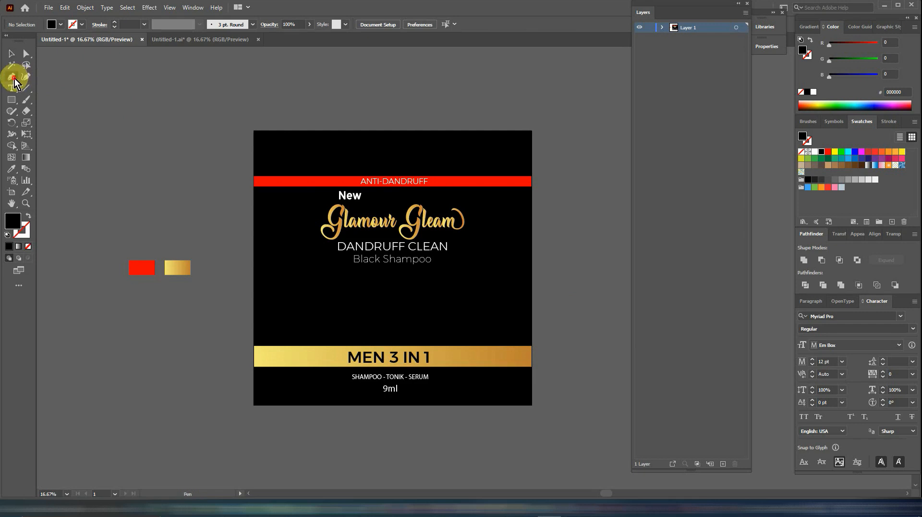
left_click(254, 296)
left_click(531, 260)
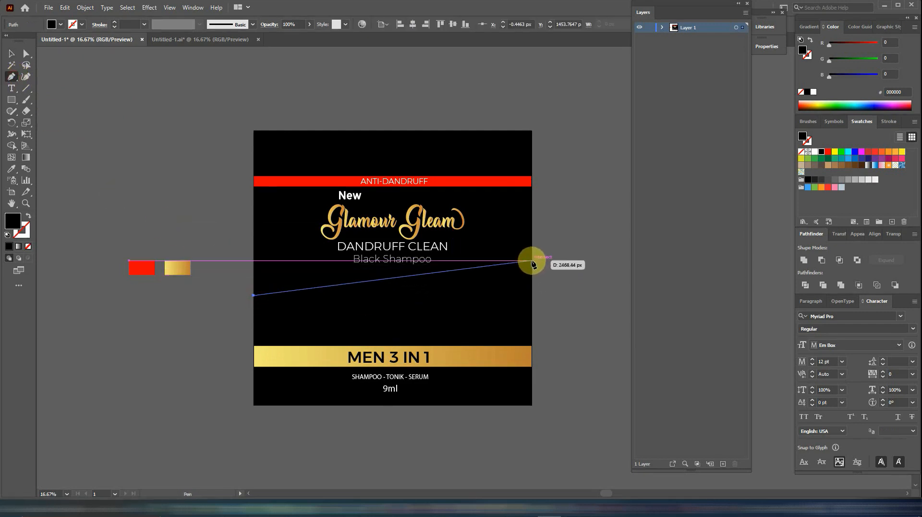
left_click_drag(533, 238, 639, 180)
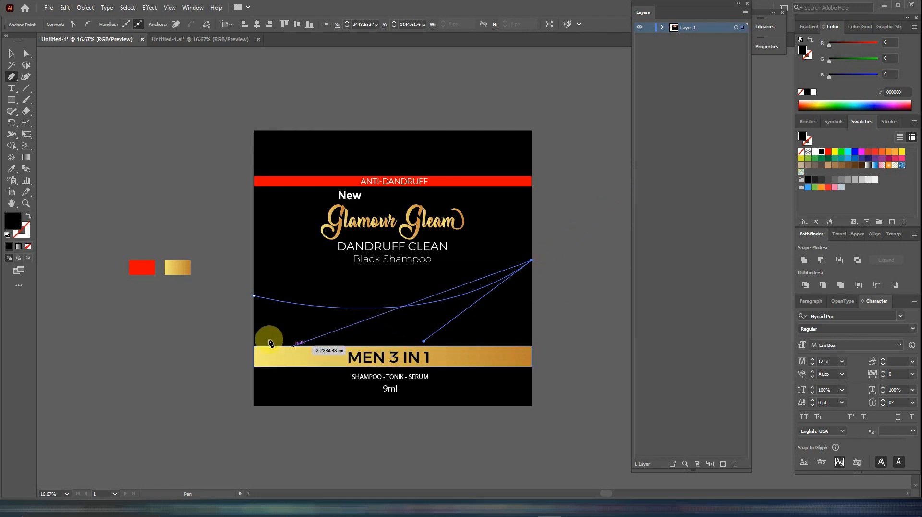
left_click(254, 328)
left_click_drag(254, 328, 96, 298)
key("space")
left_click_drag(463, 281, 170, 335)
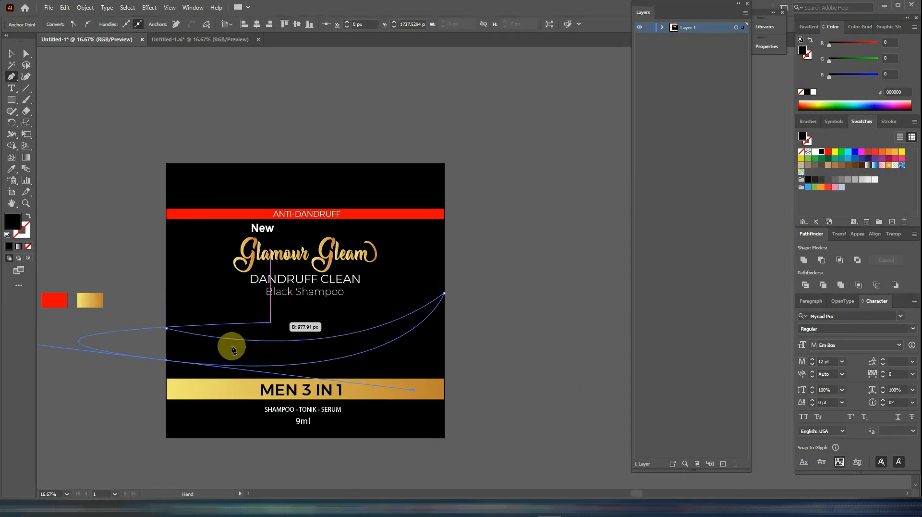
left_click(167, 329)
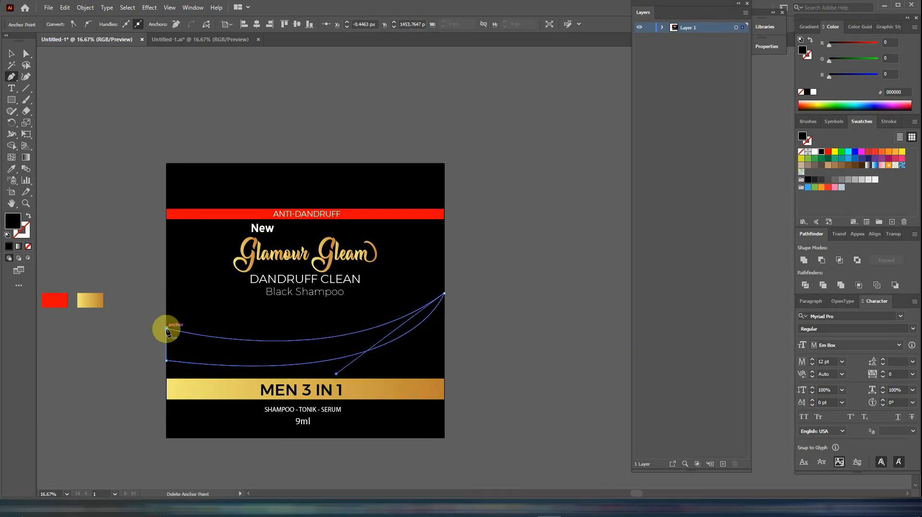
- Fill the swoosh with red sampled from the red reference swatch and shift it up slightly on the artboard
left_click(12, 171)
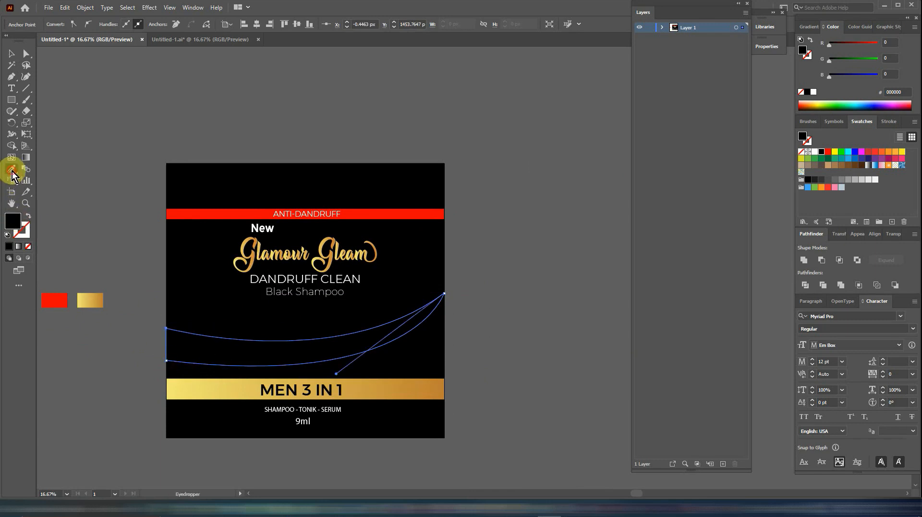
left_click_drag(75, 205, 369, 214)
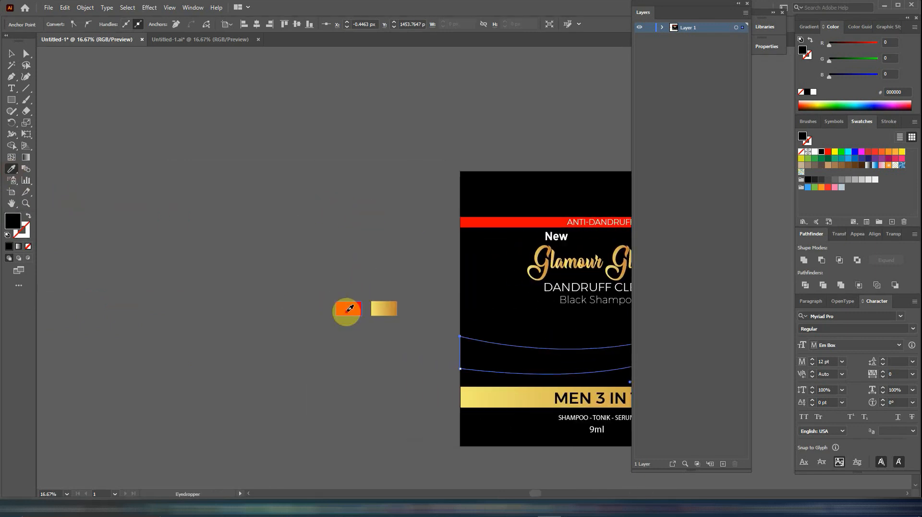
left_click(350, 308)
left_click(12, 54)
left_click_drag(546, 314, 292, 293)
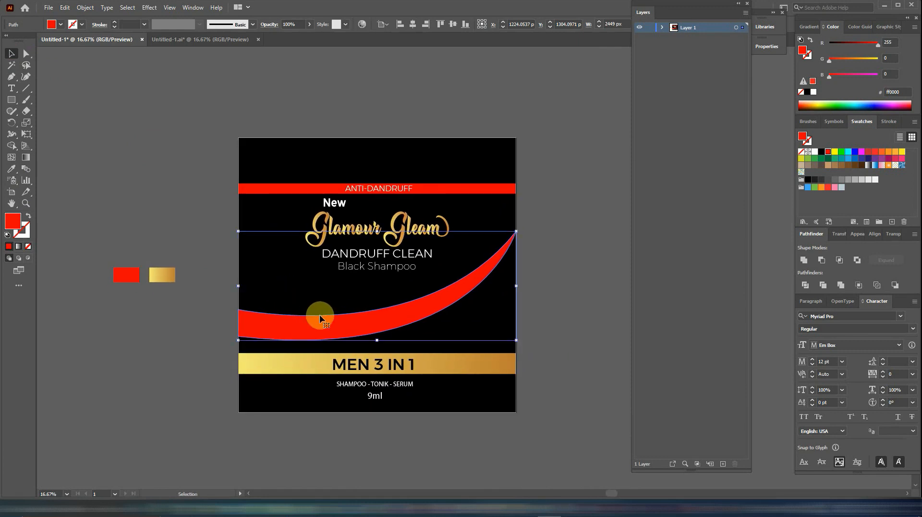
left_click_drag(332, 325, 329, 322)
- Arrange three glossy orange spheres along the rising part of the red swoosh, scaling down the one nearest the right edge
left_click(405, 314)
left_click_drag(411, 313, 498, 243)
left_click_drag(458, 266, 471, 259)
left_click(488, 243)
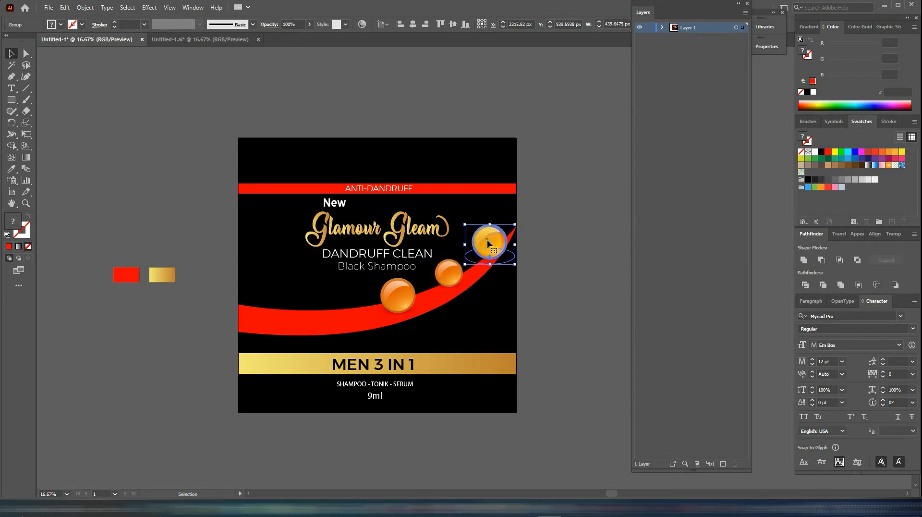
left_click_drag(514, 224, 487, 250)
left_click(534, 264)
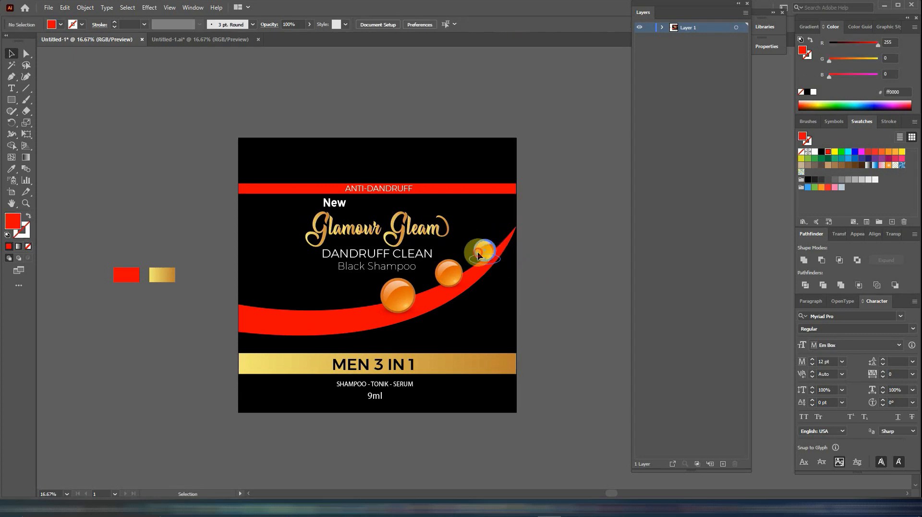
left_click_drag(477, 251, 480, 248)
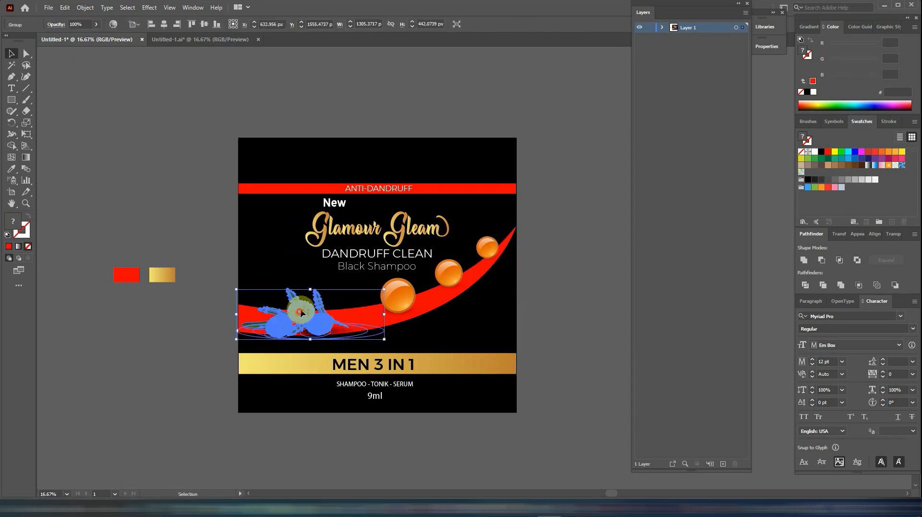
- Place the olives on the left part of the swoosh and stack the small olive branch group beneath the olive group
left_click_drag(301, 313, 353, 305)
left_click(555, 336)
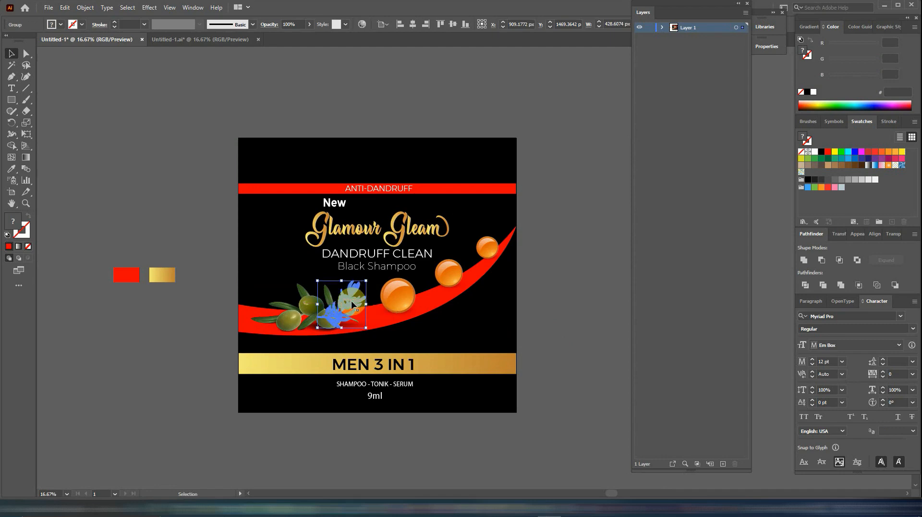
left_click(662, 28)
left_click_drag(692, 37, 692, 52)
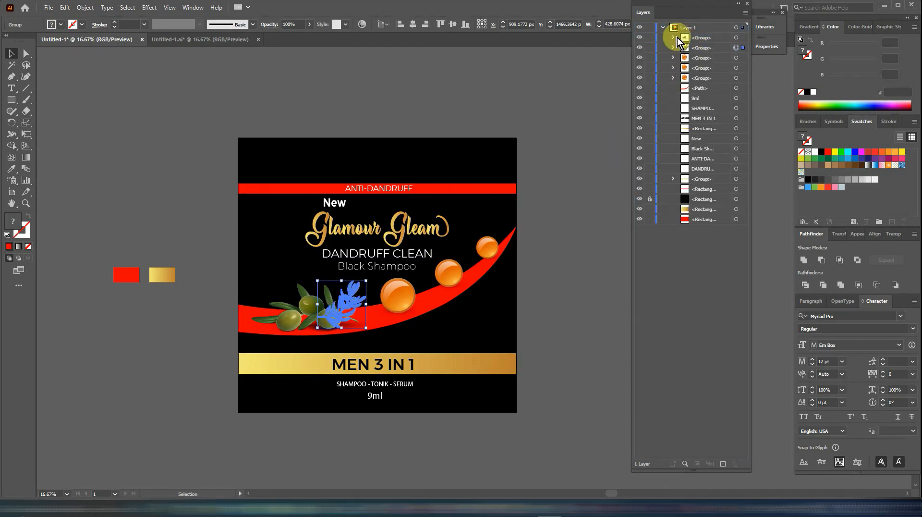
left_click(663, 28)
left_click(563, 253)
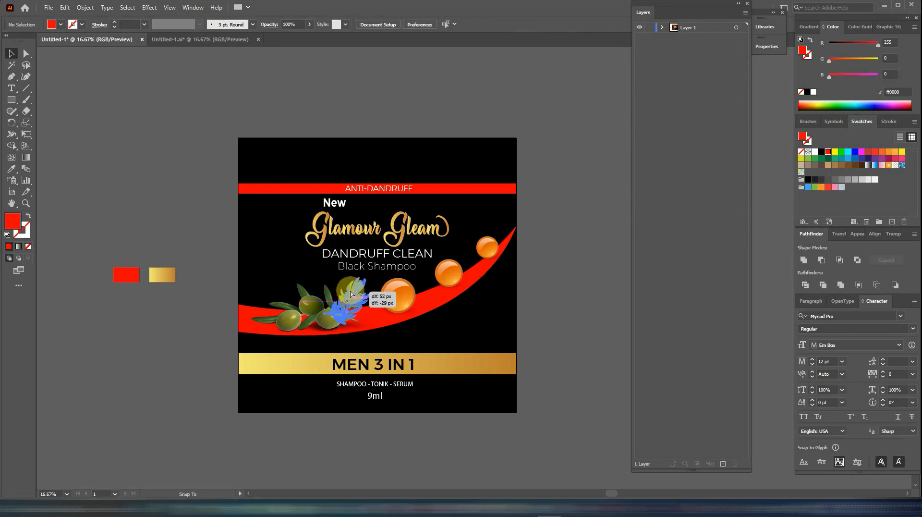
- Fine-tune the olive branch and the olives so the branch rises behind the fruit on the swoosh
left_click(324, 326)
left_click(305, 318)
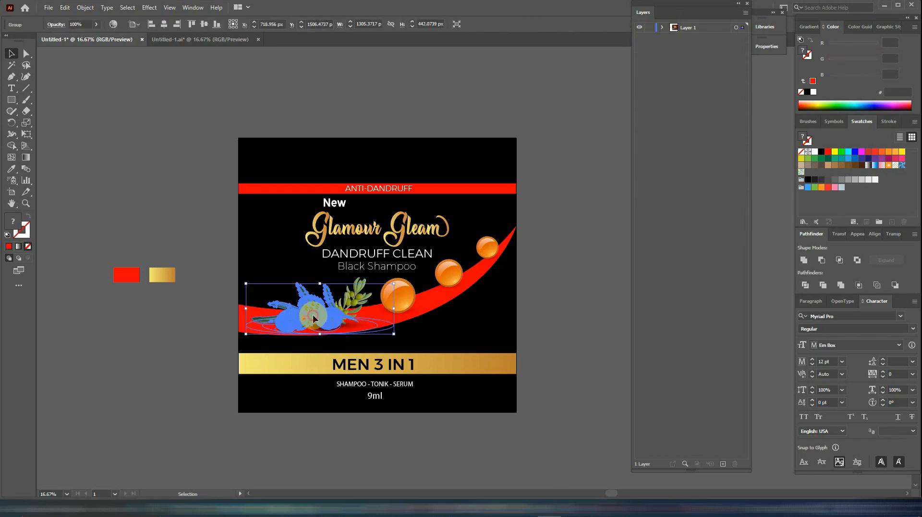
left_click_drag(313, 314, 312, 316)
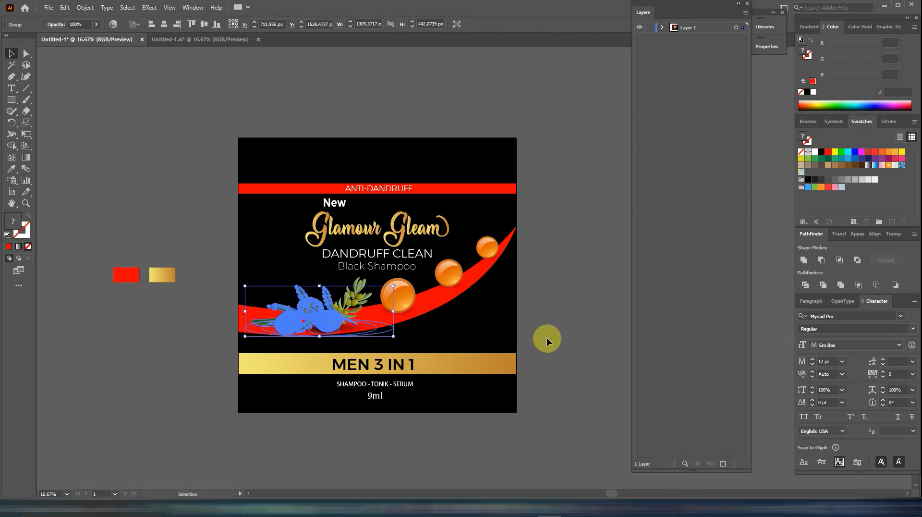
left_click(546, 337)
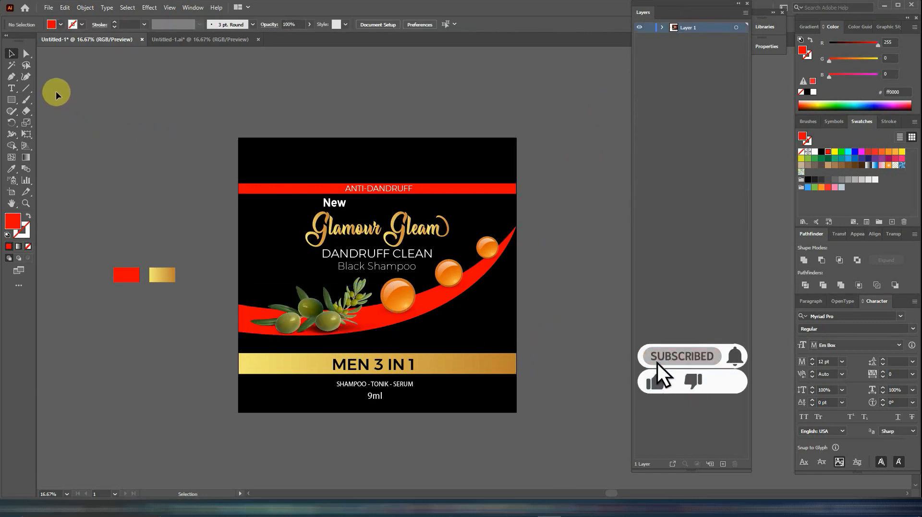
- Draw a closed Pen frame with thin strips along the artboard's top and bottom edges, joined by a curved inner edge bulging towards the right side
left_click(11, 76)
left_click(238, 152)
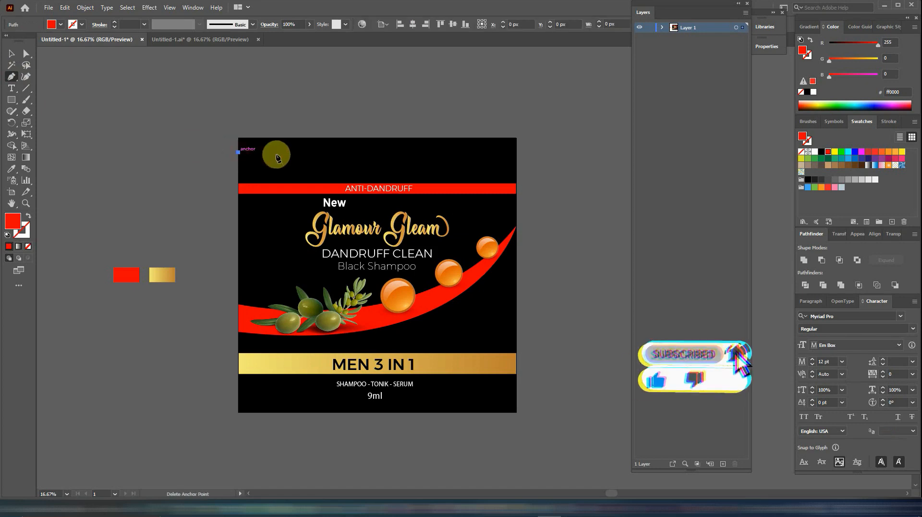
left_click(412, 153)
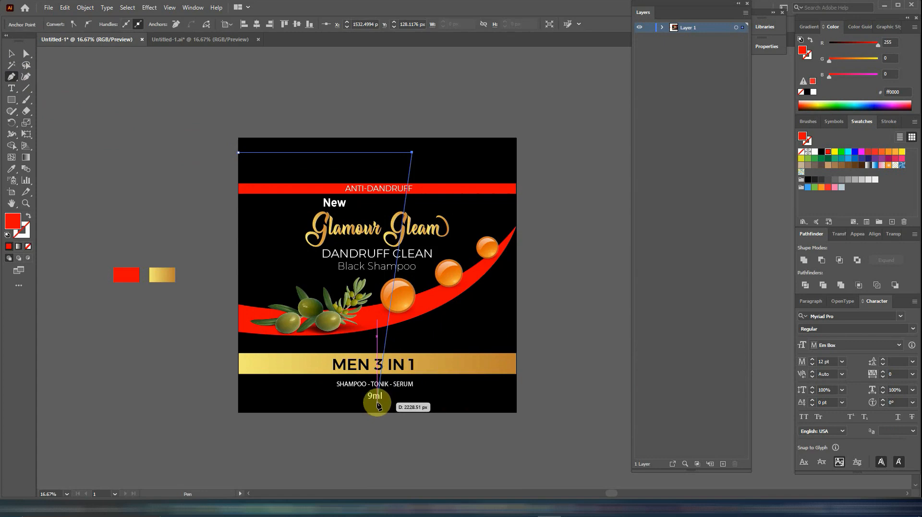
left_click_drag(377, 403, 139, 391)
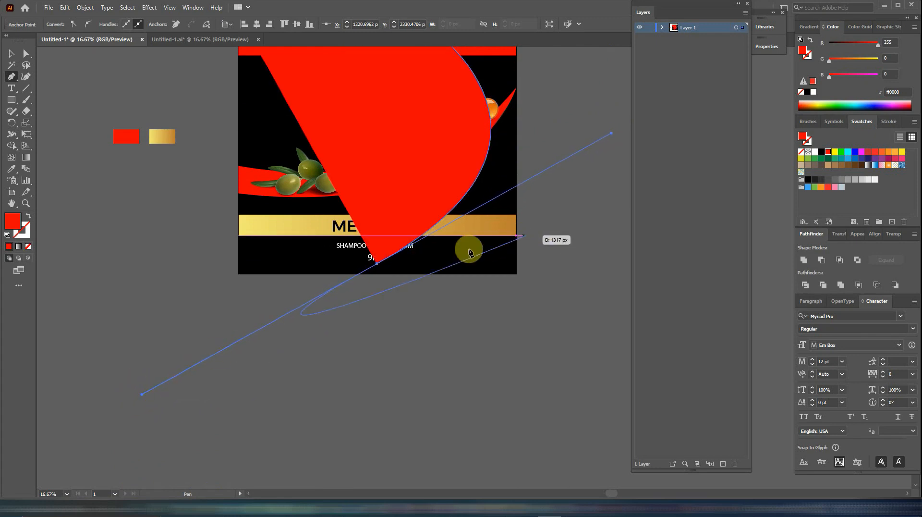
left_click_drag(412, 282, 381, 421)
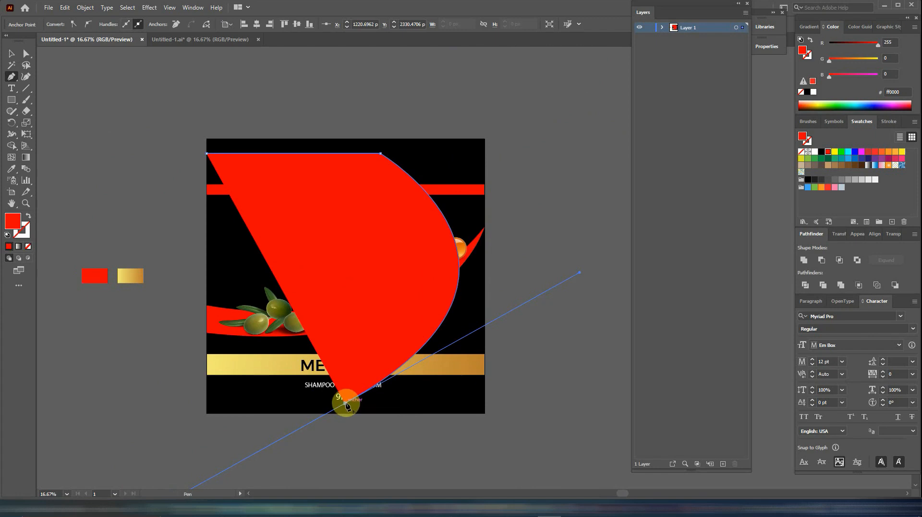
left_click(207, 403)
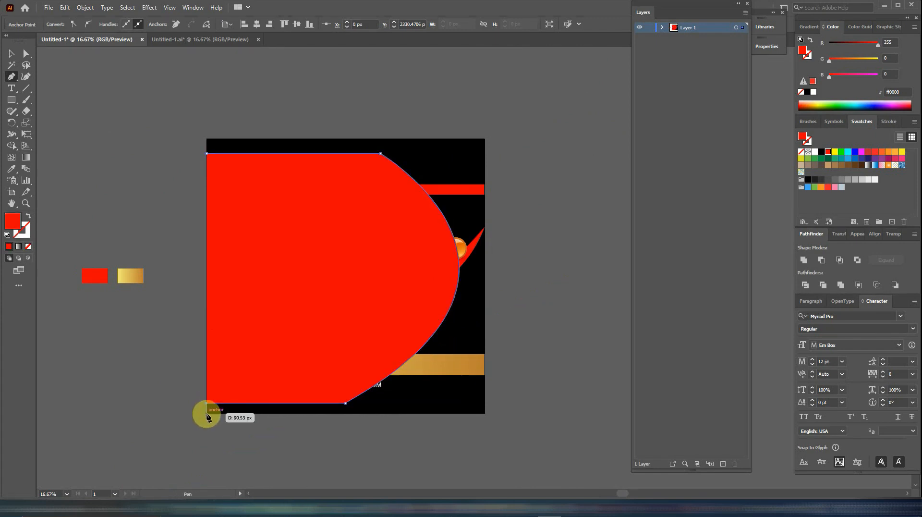
left_click(207, 412)
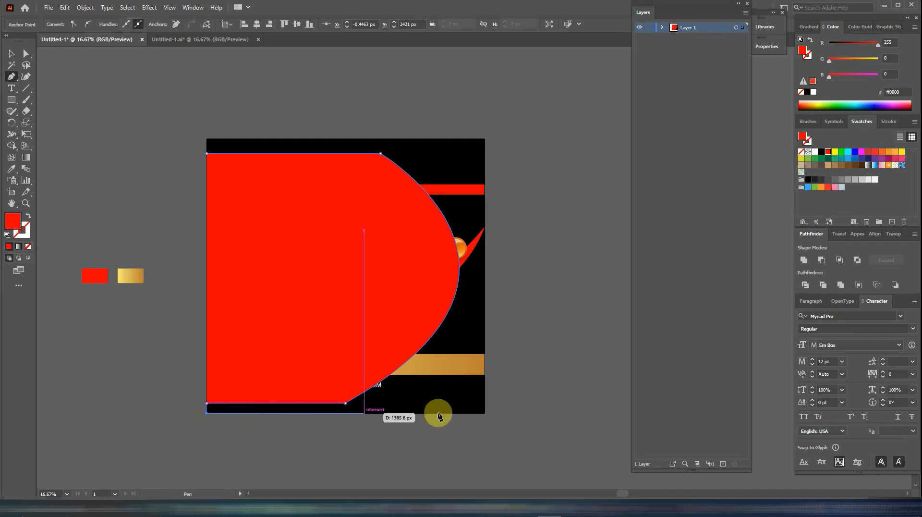
left_click(485, 413)
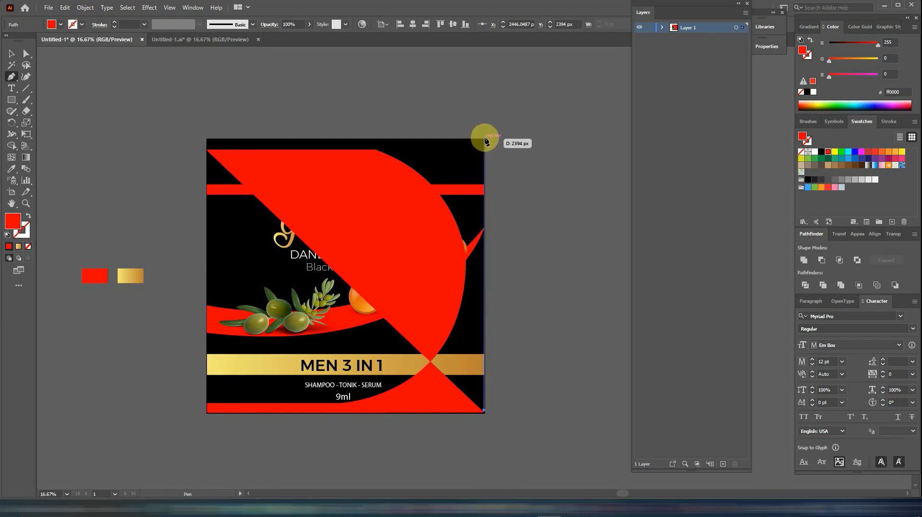
left_click(484, 139)
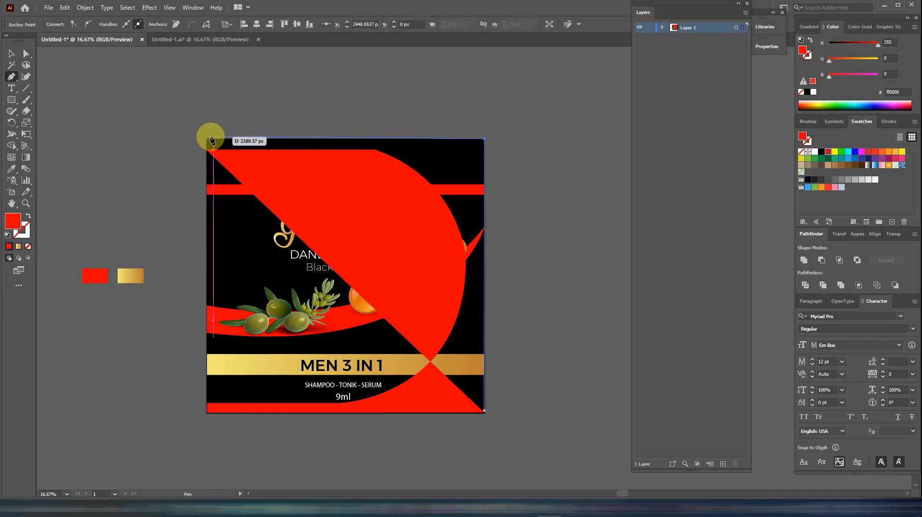
left_click(207, 138)
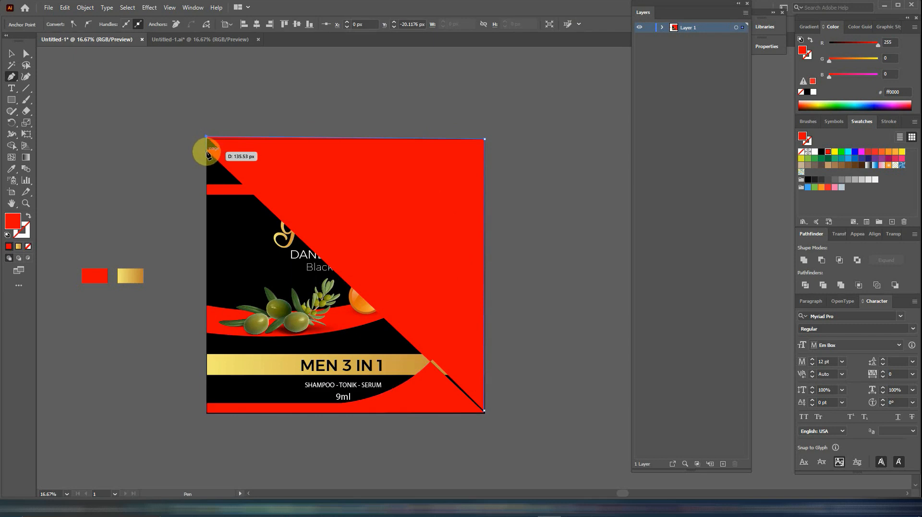
left_click(206, 152)
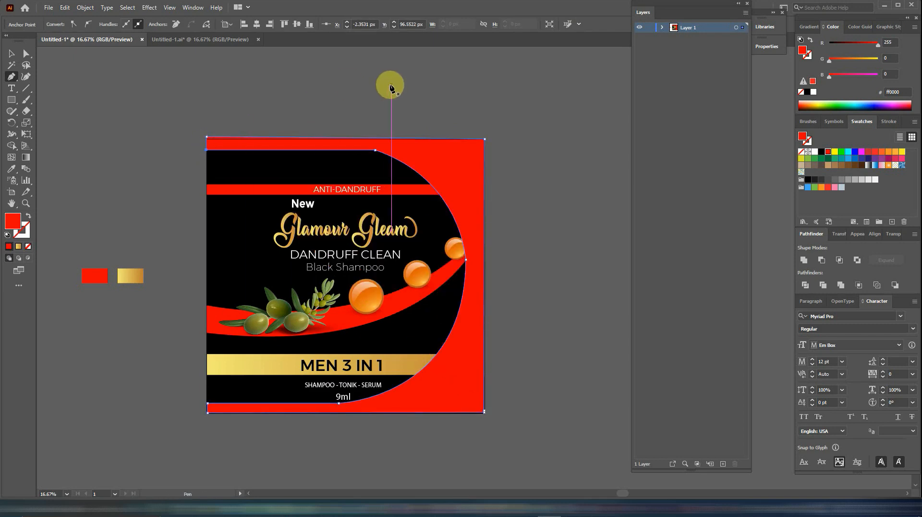
- Fill the curved frame with the gold gradient sampled from the gold reference swatch
left_click(12, 54)
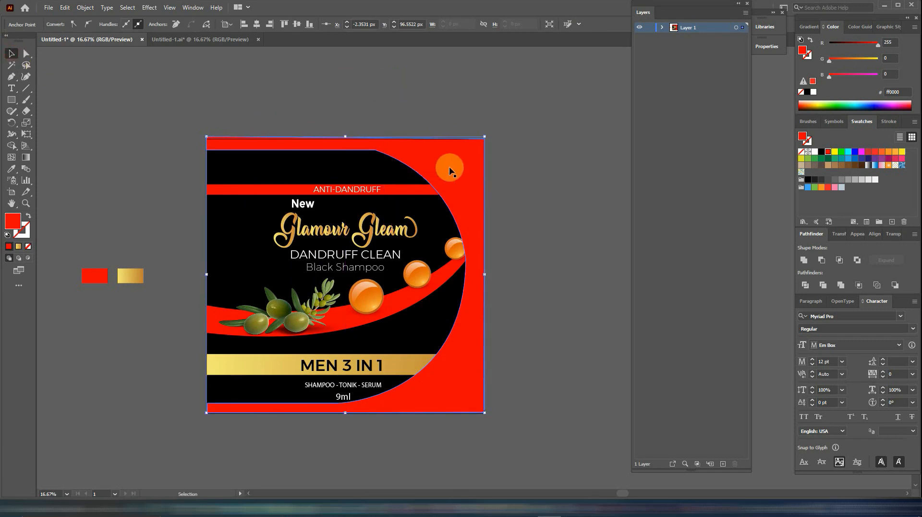
key("p")
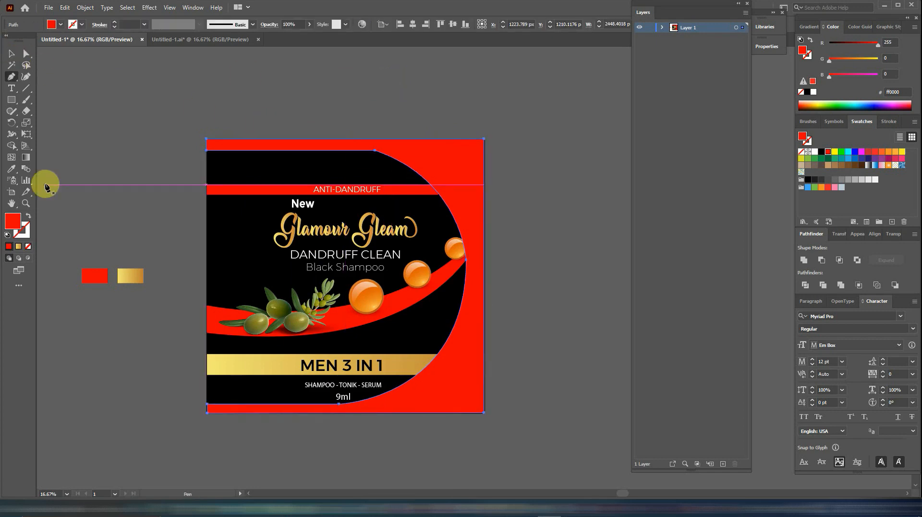
left_click(12, 168)
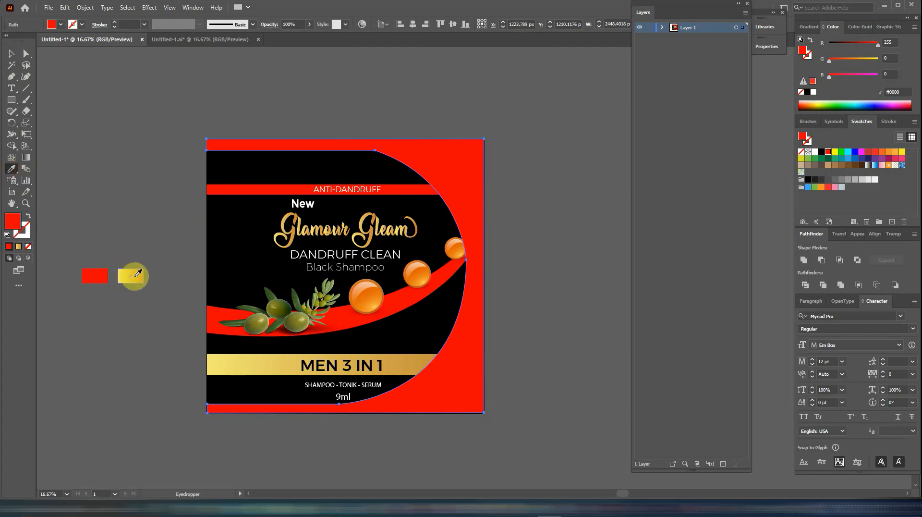
left_click(137, 273)
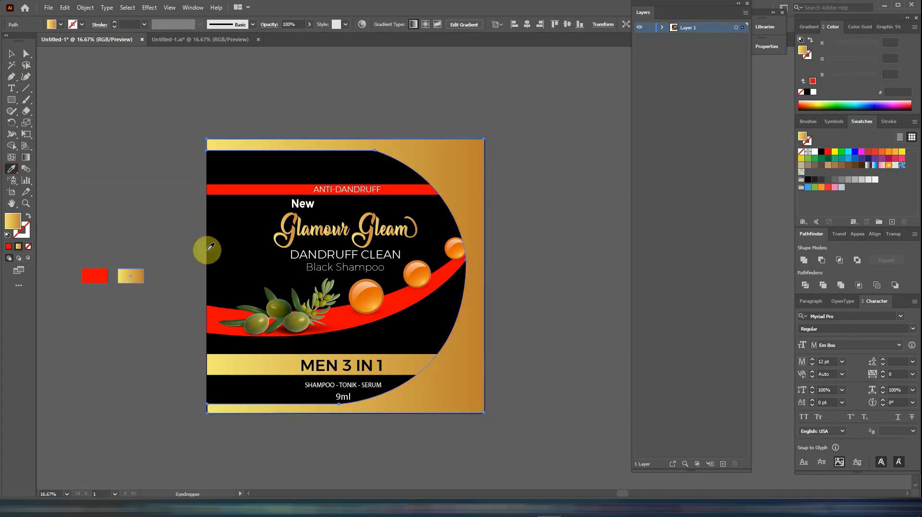
- Move the curved gold frame down the layer order to just above the black background, beneath the texts, red band and swoosh
left_click(662, 28)
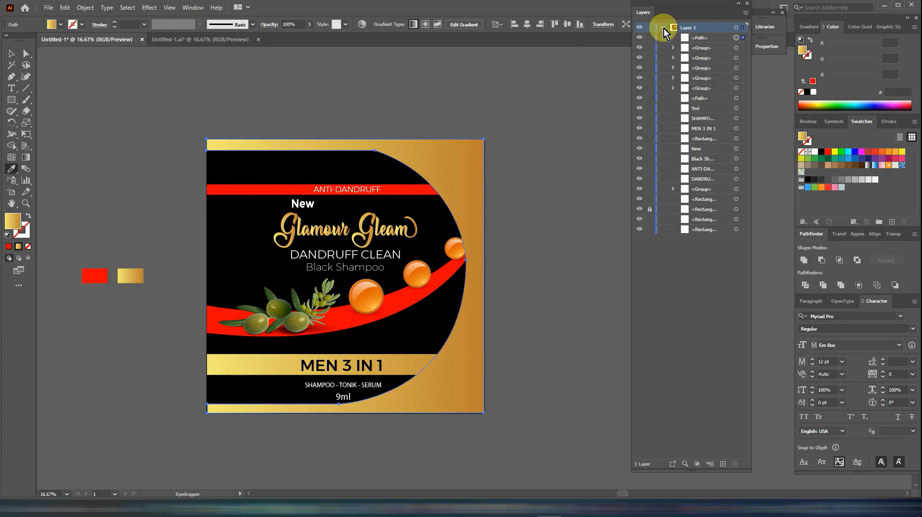
left_click_drag(689, 38, 699, 210)
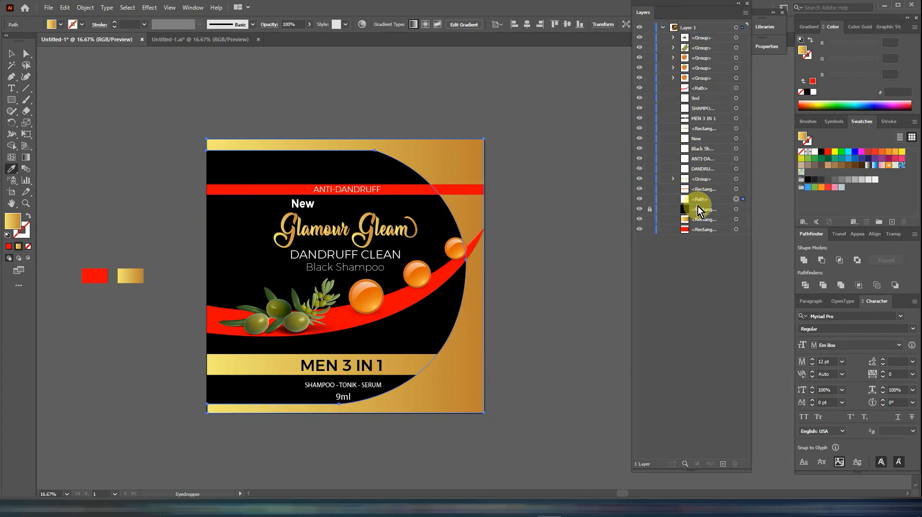
left_click(663, 27)
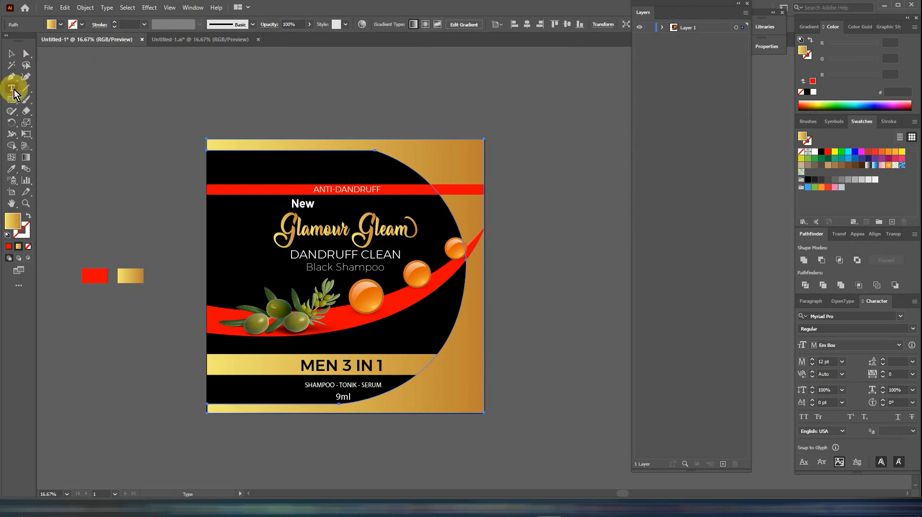
- Add the price text "5/-" in black Montserrat in the gold frame's upper right corner
left_click(451, 156)
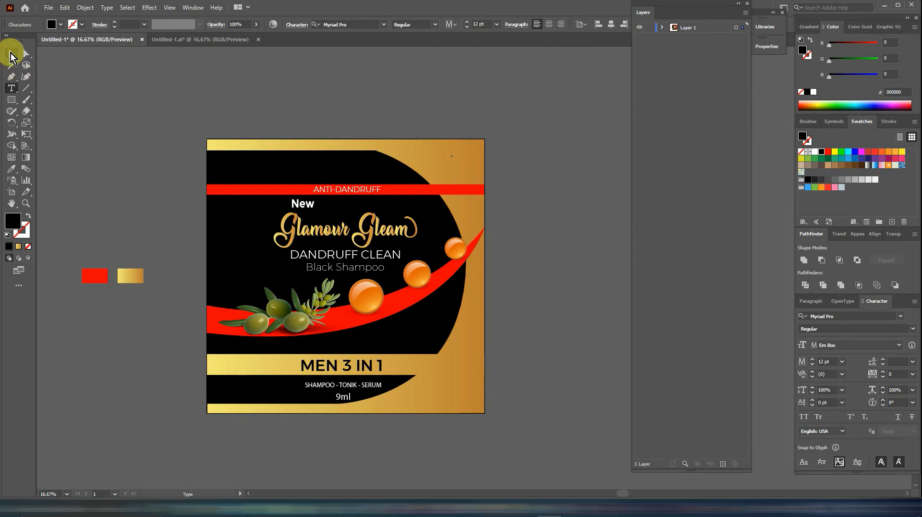
left_click(11, 54)
mouse_move(456, 153)
left_mouse_down()
mouse_move(523, 123)
mouse_move(473, 152)
left_mouse_up()
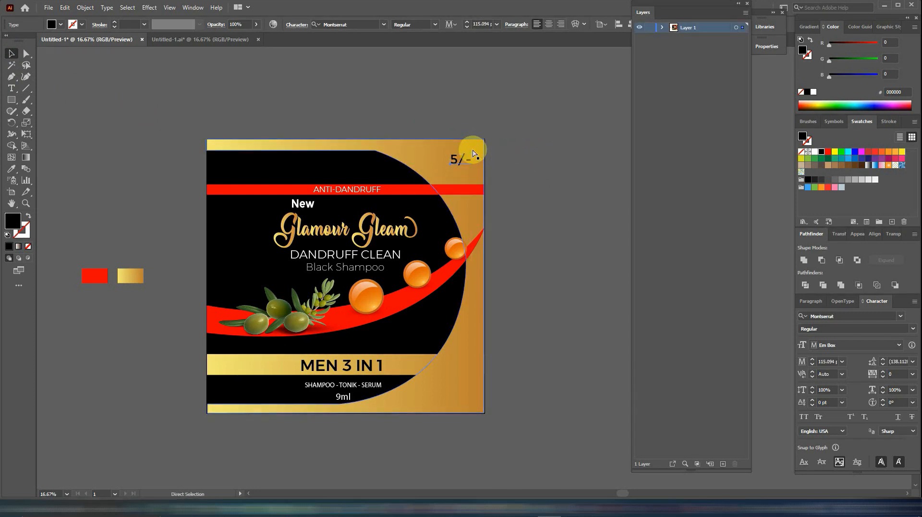
left_click(515, 165)
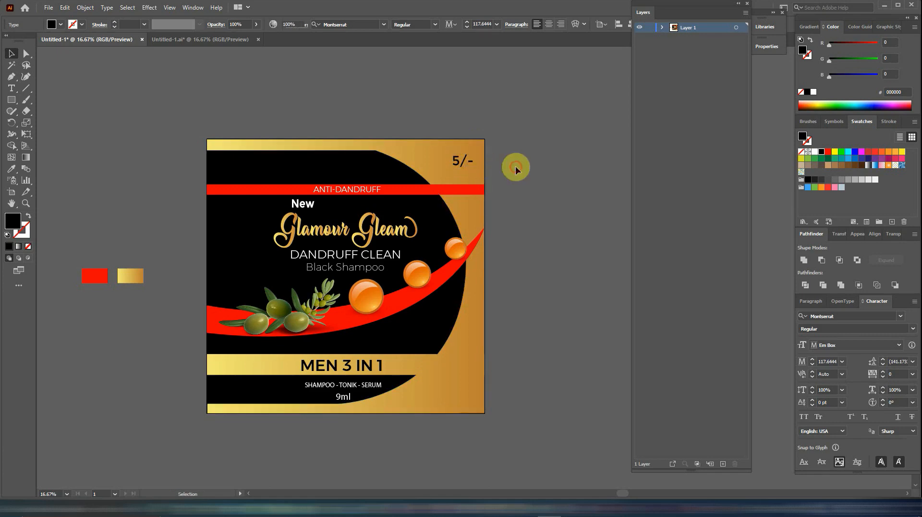
left_click_drag(464, 169, 457, 164)
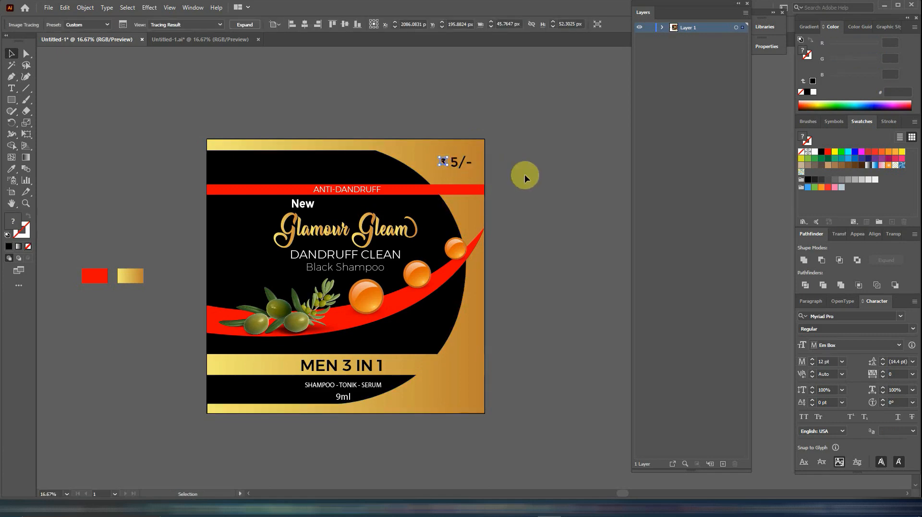
- Nudge the small rupee symbol into place directly before the "5/-" price
key("Right")
key("Right")
key("Right")
key("Right")
key("Right")
key("Right")
key("Right")
key("Right")
key("Right")
key("Right")
key("Right")
key("Right")
key("Right")
key("Right")
key("Right")
key("Right")
key("Right")
key("Right")
key("Right")
key("Right")
key("Down")
key("Down")
key("Down")
key("Down")
key("Right")
key("Right")
key("Right")
key("Right")
- Reverse the gold gradient on the MEN 3 IN 1 band so it runs from dark gold to light gold
left_click(422, 363)
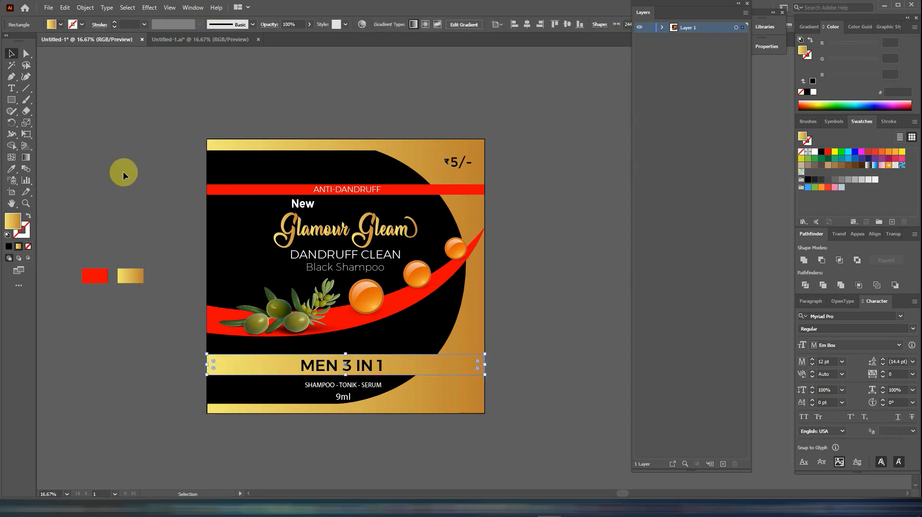
left_click(29, 157)
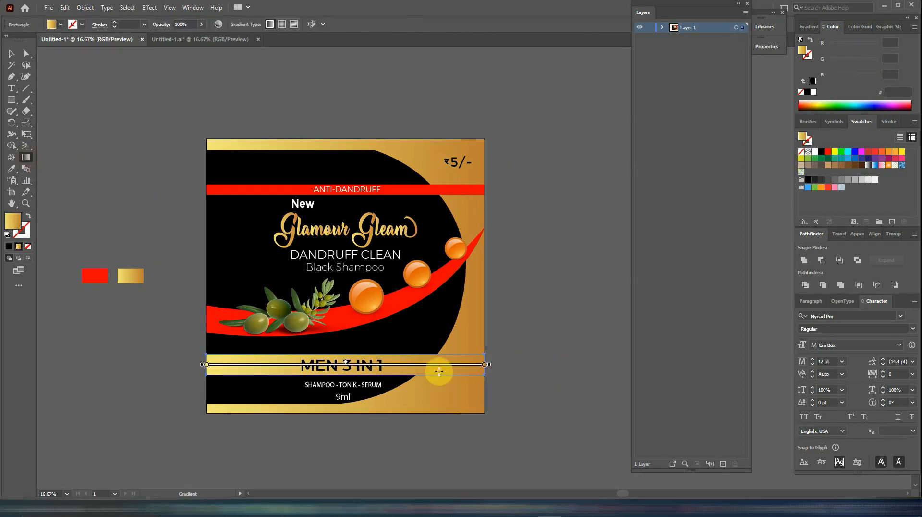
mouse_move(489, 355)
left_mouse_down()
mouse_move(161, 351)
mouse_move(130, 364)
mouse_move(207, 365)
left_mouse_up()
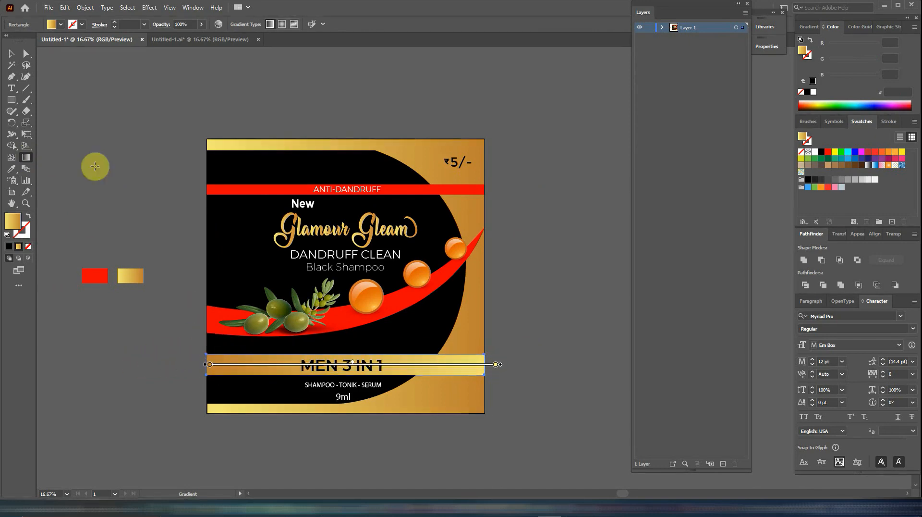
left_click(11, 53)
left_click(265, 80)
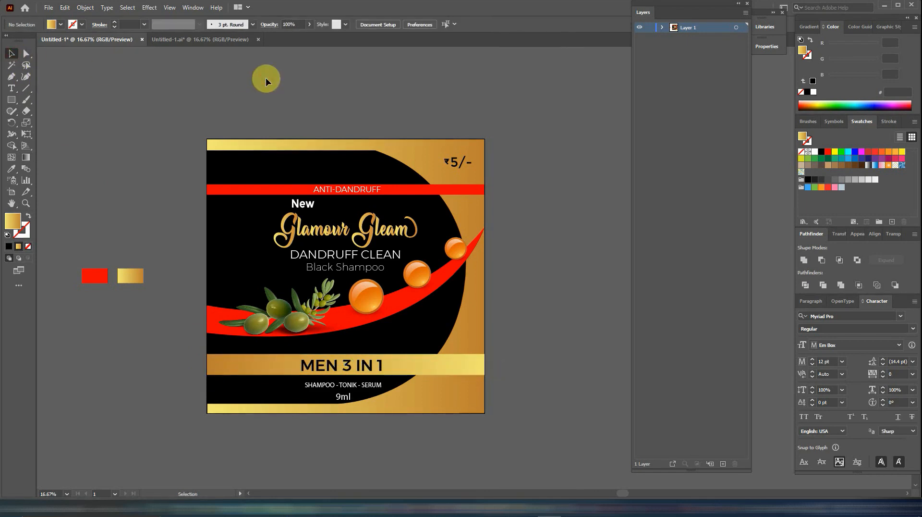
- Duplicate the artboard with its artwork beside the original, leaving a narrow gap between them
left_click_drag(414, 150, 244, 140)
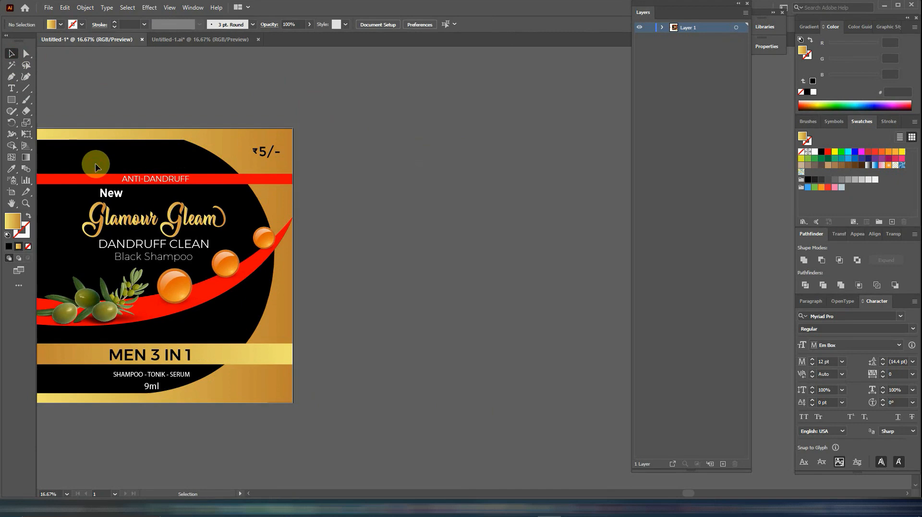
left_click_drag(95, 165, 216, 165)
left_click(159, 197)
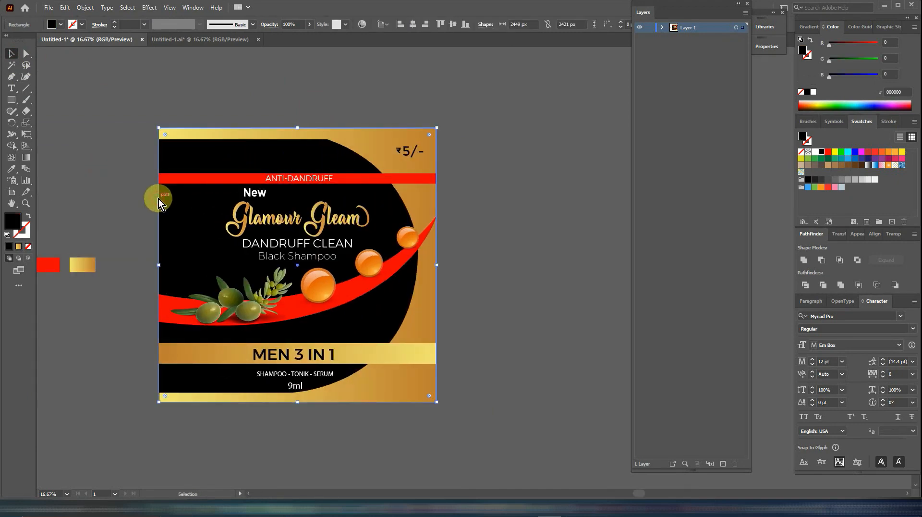
left_click(11, 191)
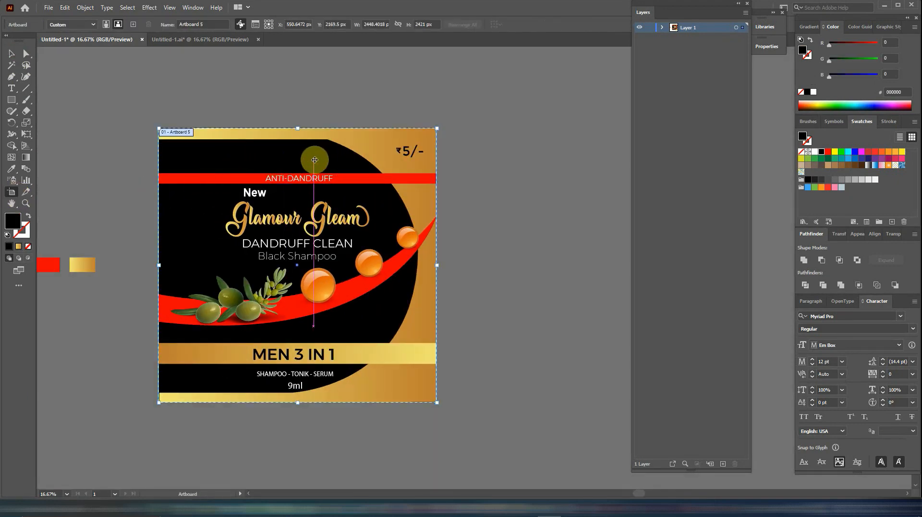
left_click_drag(313, 160, 601, 159)
left_click_drag(552, 121, 452, 121)
left_click(11, 53)
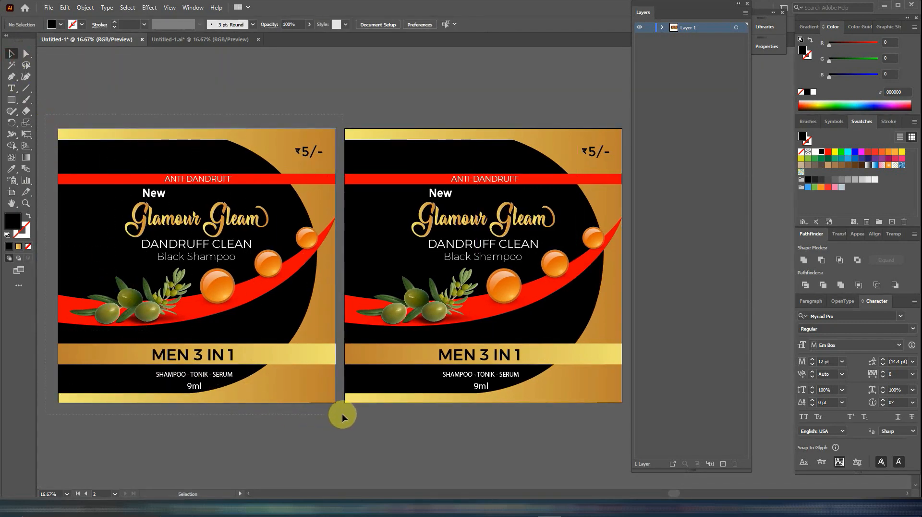
- Group all the artwork of the original label and lock the group
key("ctrl+alt+a")
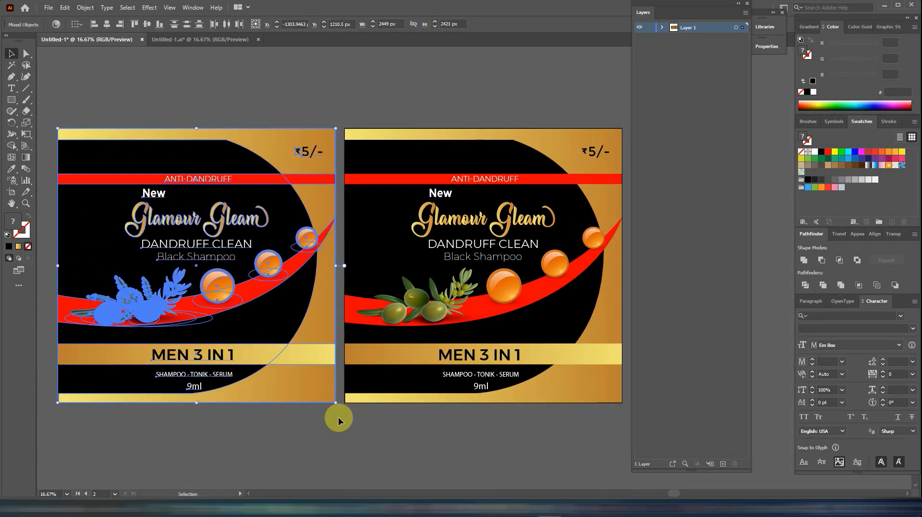
right_click(200, 152)
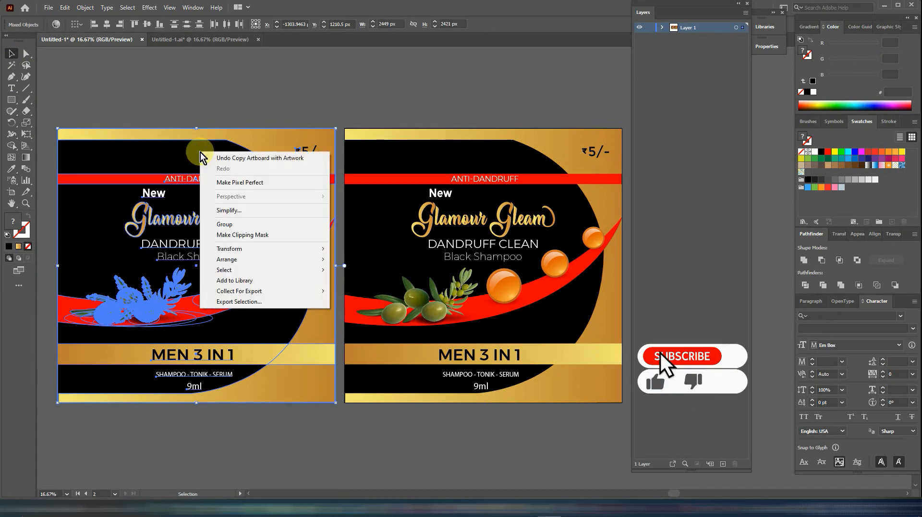
left_click(226, 224)
left_click(84, 7)
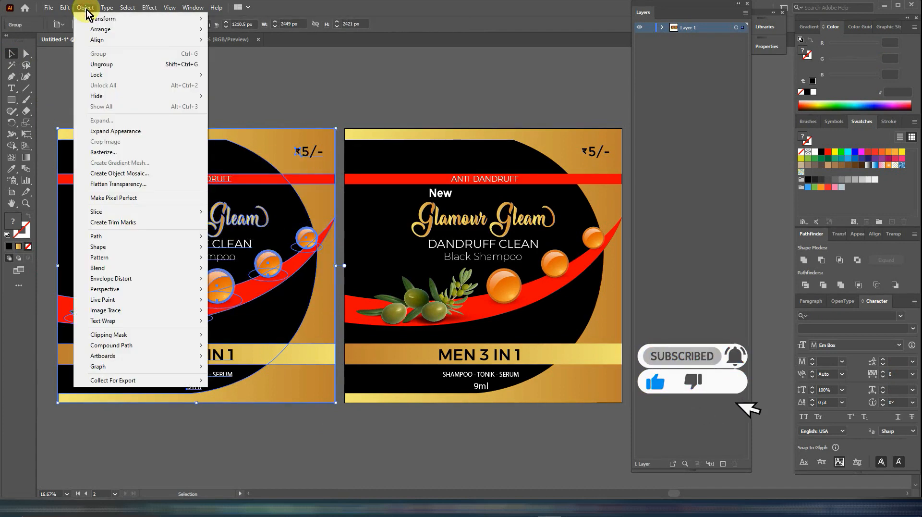
mouse_move(150, 74)
left_click(224, 74)
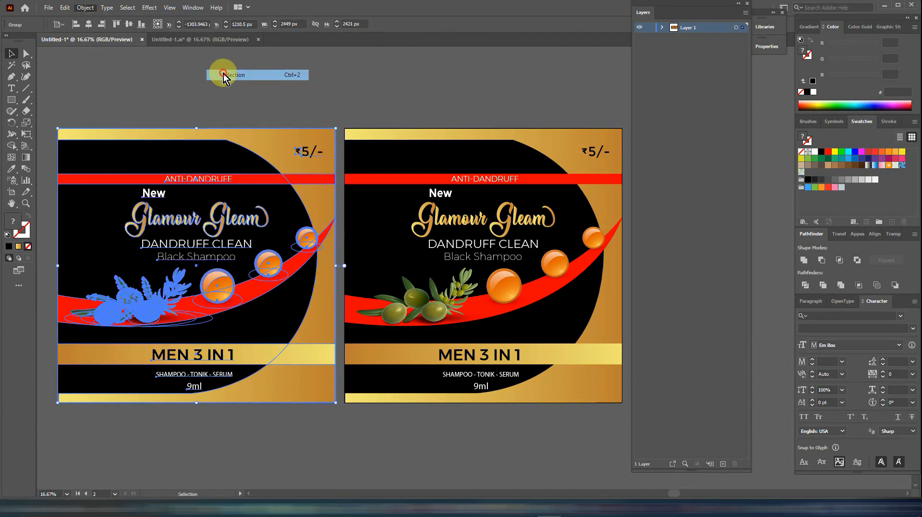
- Delete the "5/-" price and its rupee symbol from the duplicated label
left_click_drag(391, 94, 249, 106)
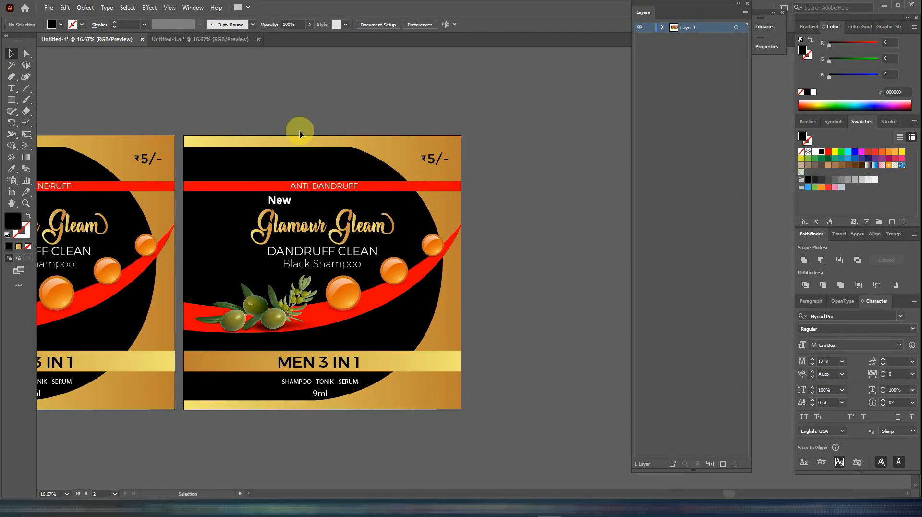
left_click(433, 162)
key("Delete")
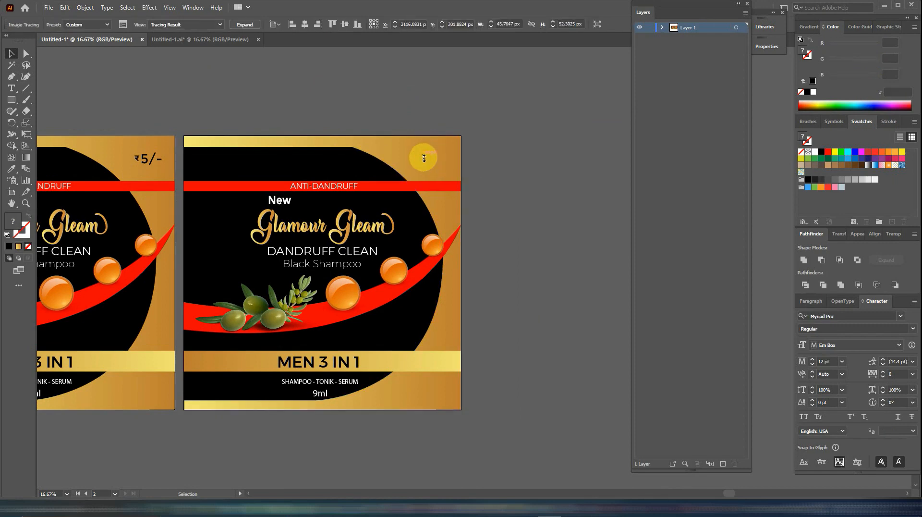
- Copy the Glamour Gleam logo to above the red band on the duplicated label and scale the copy down to fit
left_click(345, 230)
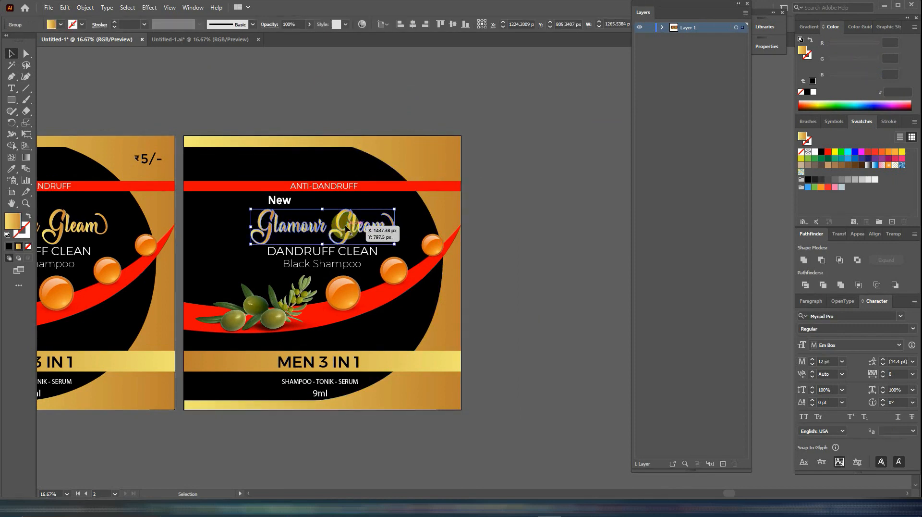
left_click_drag(348, 231, 348, 171)
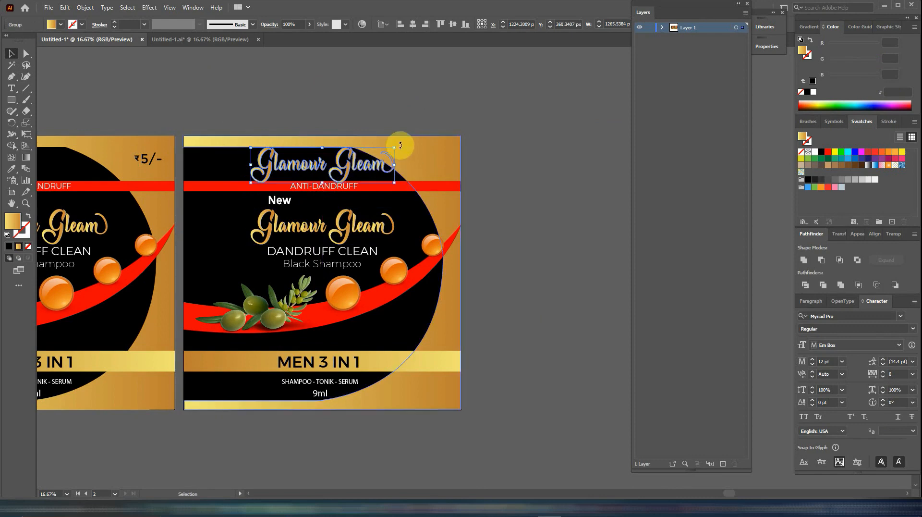
left_click_drag(395, 145, 368, 152)
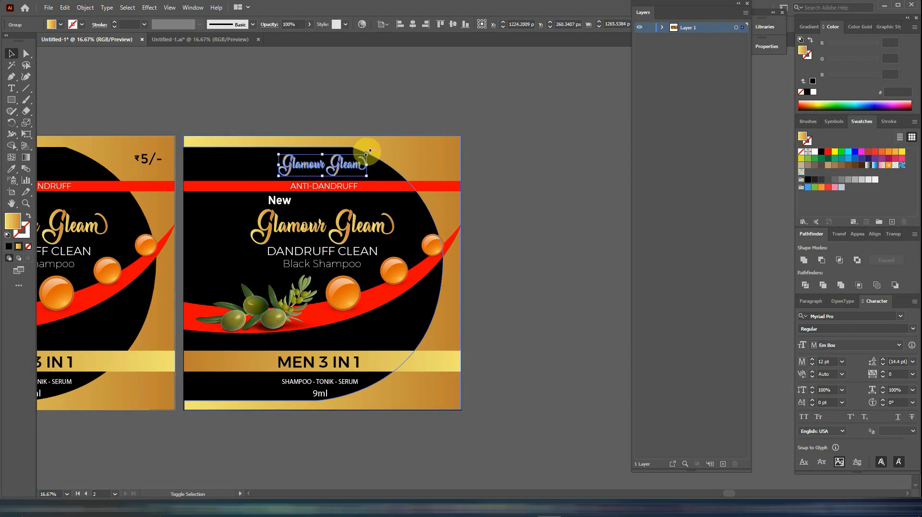
- Replace the ANTI-DANDRUFF text on the duplicated label's red band with INGREDIENTS
left_click(336, 190)
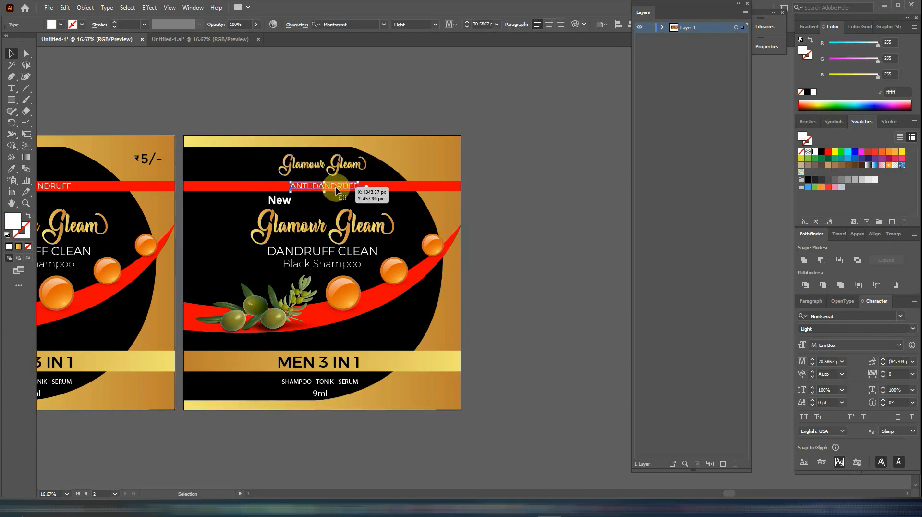
left_click(11, 88)
left_click(292, 190)
left_click_drag(291, 190, 381, 188)
key("ctrl+v")
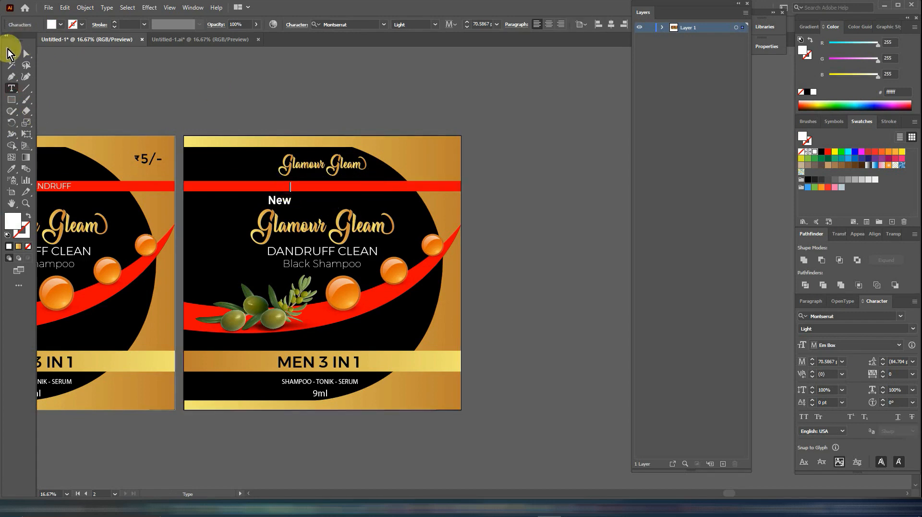
- Centre the INGREDIENTS text and the red band horizontally on the duplicated artboard
left_click(11, 54)
left_click_drag(317, 190, 333, 187)
left_click(360, 186, "shift")
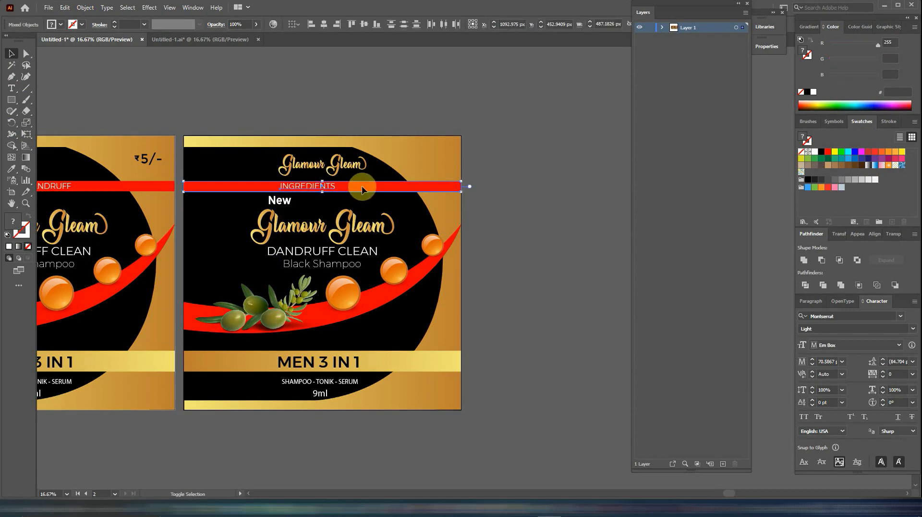
left_click(324, 24)
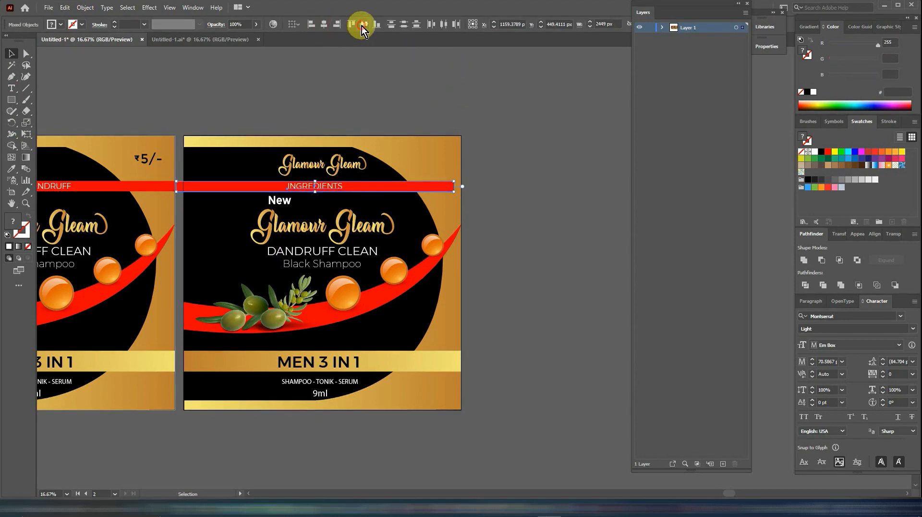
left_click(294, 24)
left_click(309, 55)
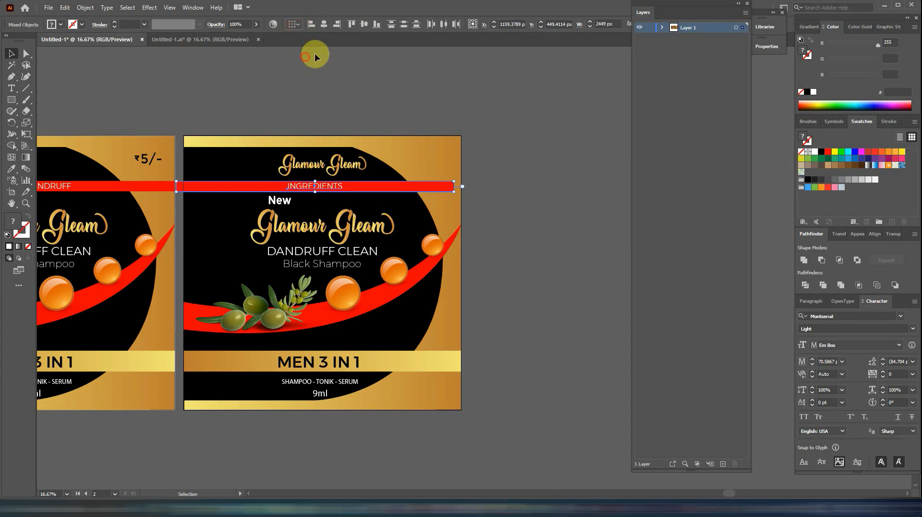
left_click(491, 157)
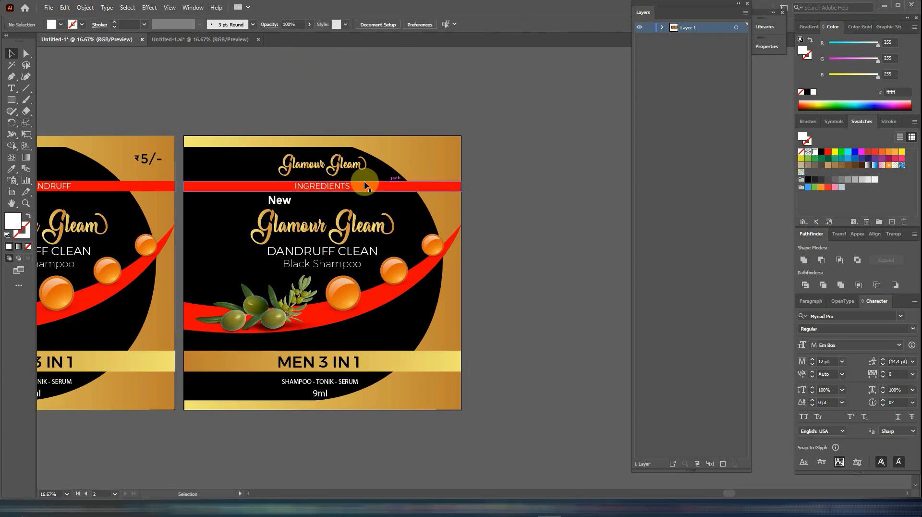
- Delete the New, large Glamour Gleam, DANDRUFF CLEAN and Black Shampoo texts from the duplicated label
left_click(286, 204)
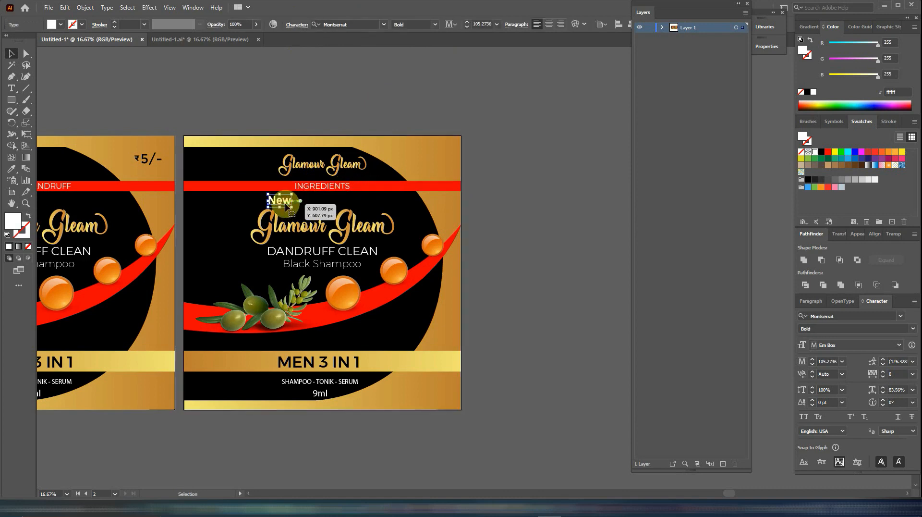
key("Delete")
left_click(288, 204)
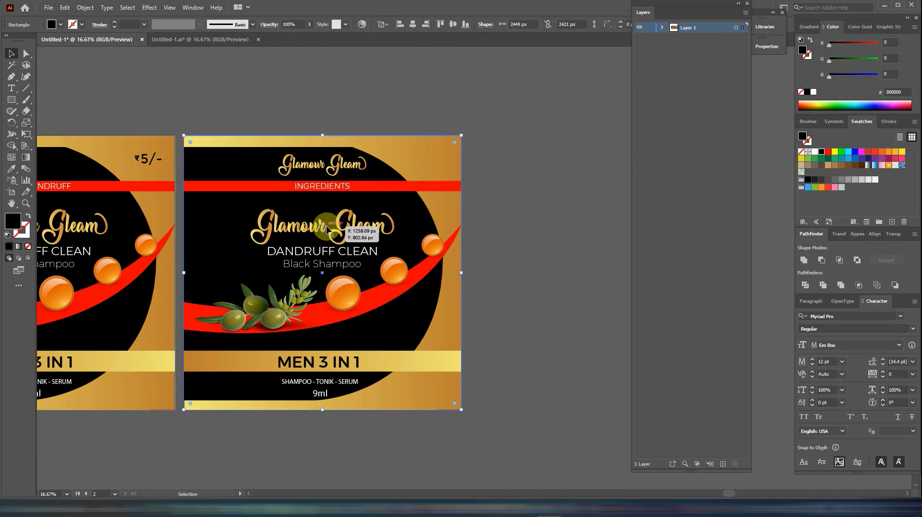
left_click(328, 229)
key("Delete")
left_click(327, 251)
key("Delete")
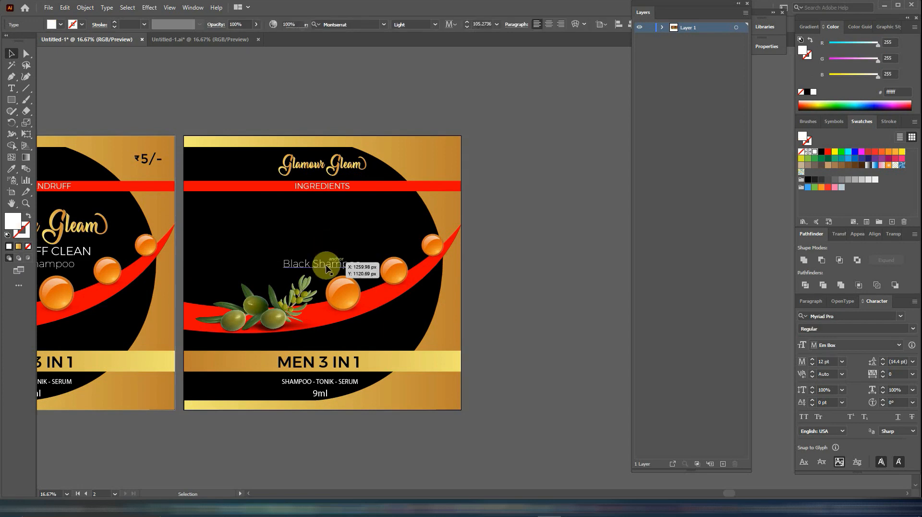
left_click(327, 265)
key("Delete")
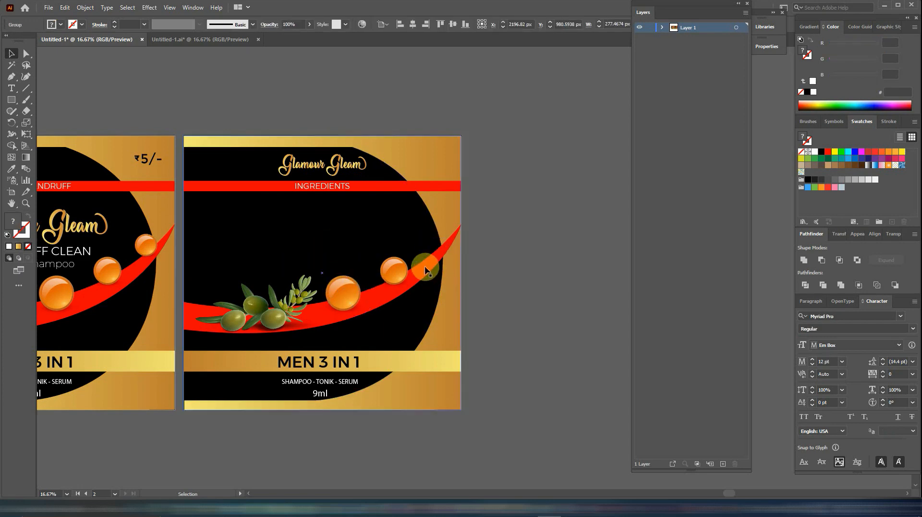
- Delete the red swoosh, the orange ball and the olive branch graphics from the duplicated label
left_click(422, 270)
key("Delete")
left_click(393, 271)
key("Delete")
left_click(343, 292)
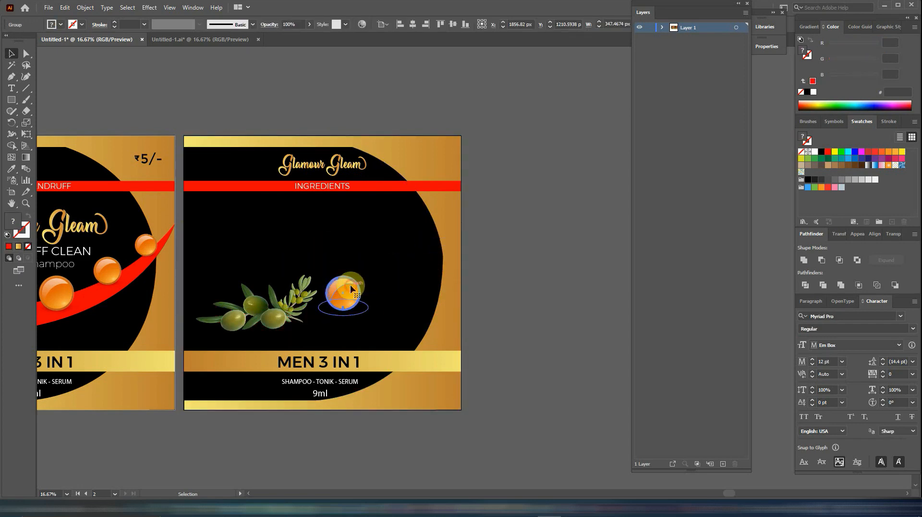
key("Delete")
left_click(296, 300)
key("Delete")
left_click(250, 313)
key("Delete")
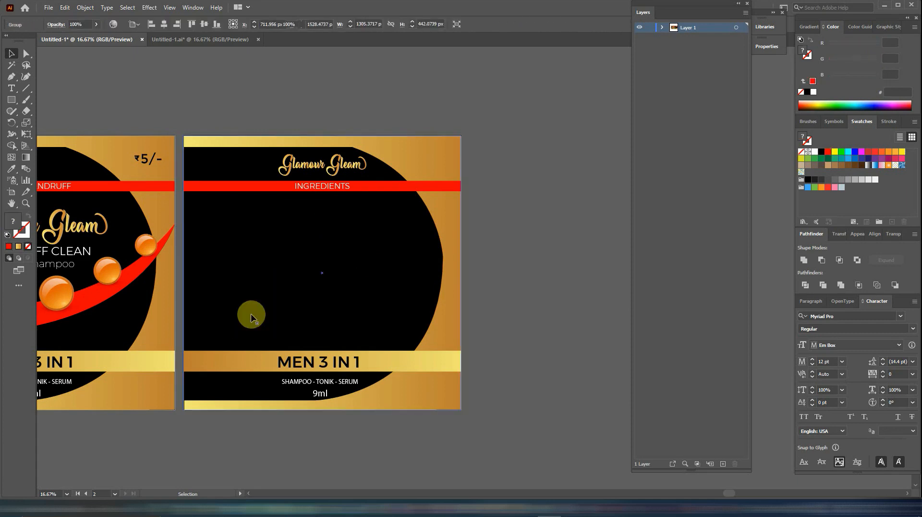
- Delete the SHAMPOO - TONIK - SERUM, 9ml and MEN 3 IN 1 texts from the duplicated label
left_click(300, 381)
key("Delete")
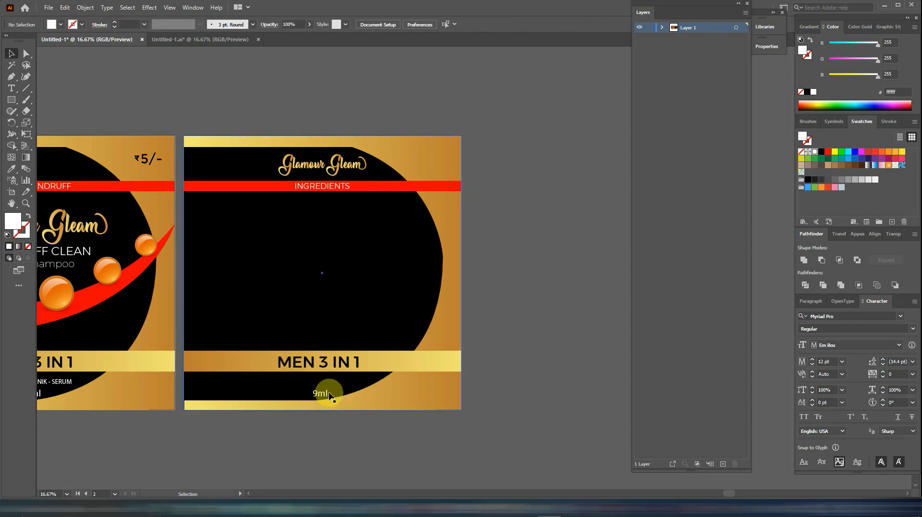
left_click(321, 393)
key("Delete")
left_click(342, 360)
key("Delete")
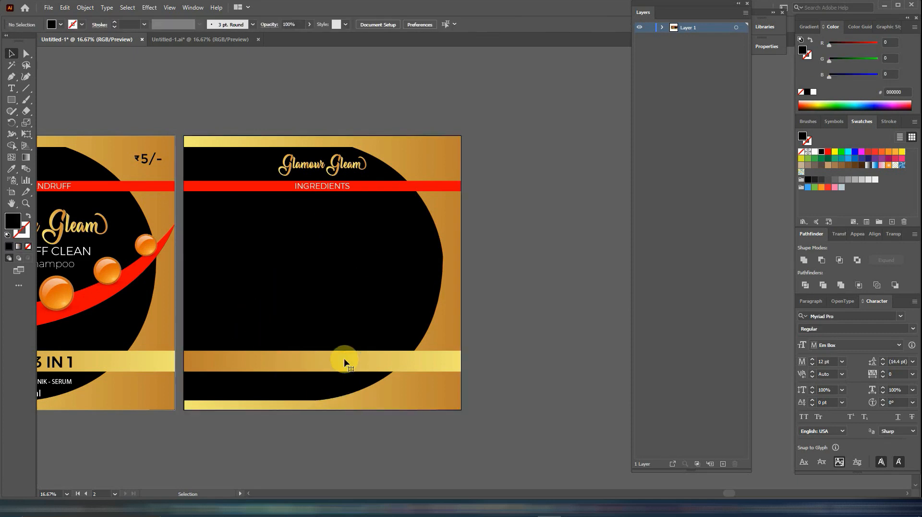
- Raise the duplicated label's lower gold band and reshape it into a narrower, taller box within the black area
left_click_drag(344, 360, 345, 315)
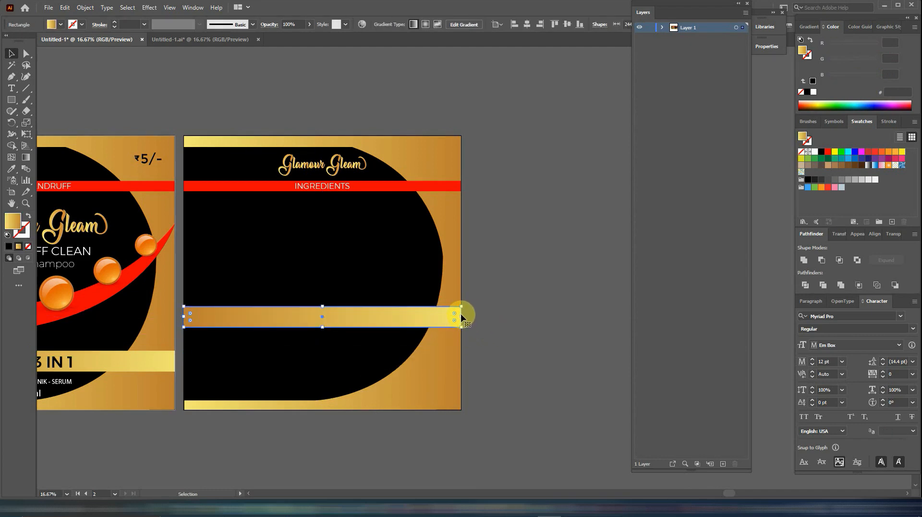
left_click_drag(462, 317, 433, 318)
left_click_drag(406, 319, 405, 319)
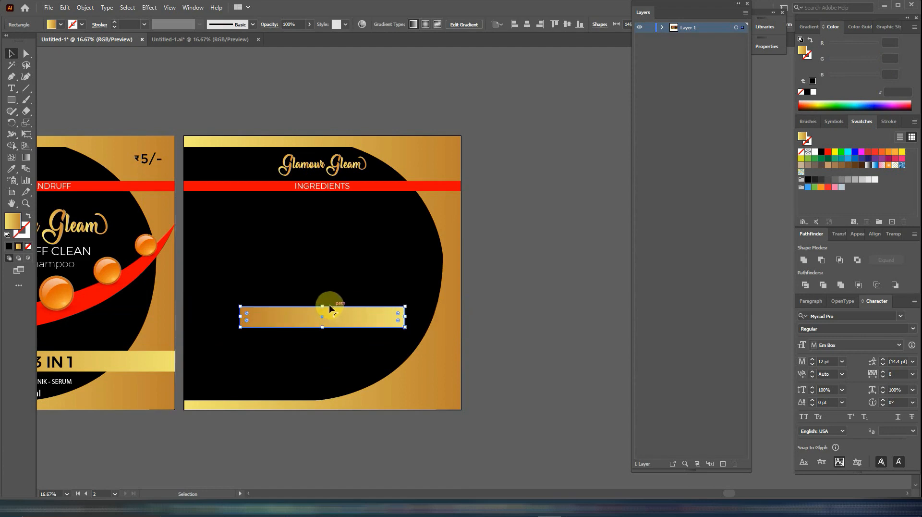
left_click_drag(322, 306, 323, 299)
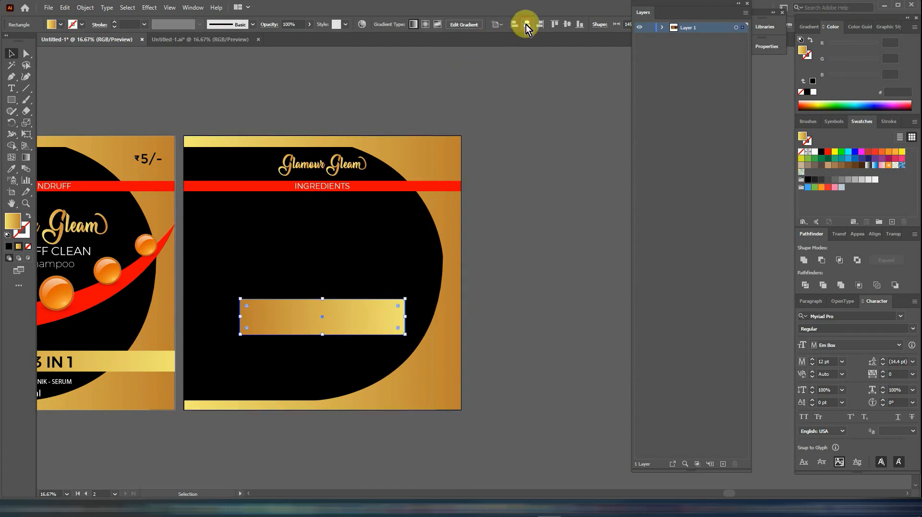
left_click(567, 24)
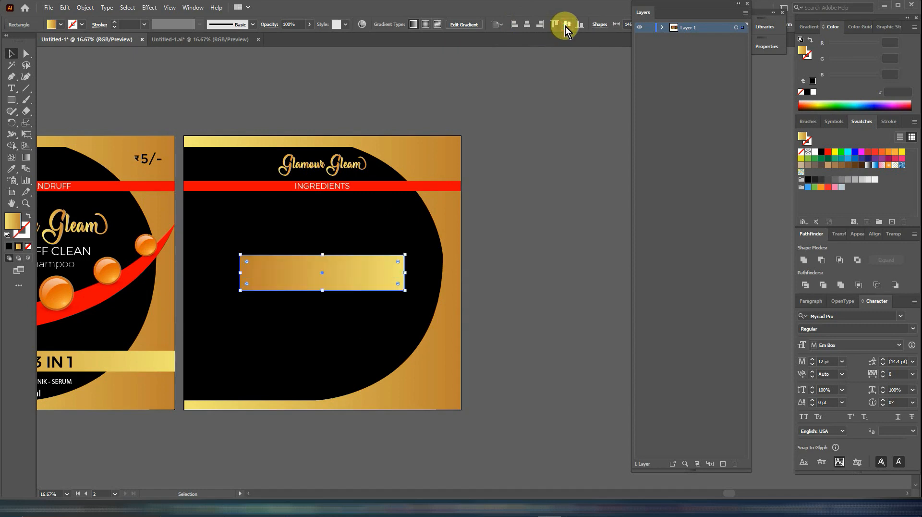
left_click(552, 270)
left_click_drag(364, 270, 356, 319)
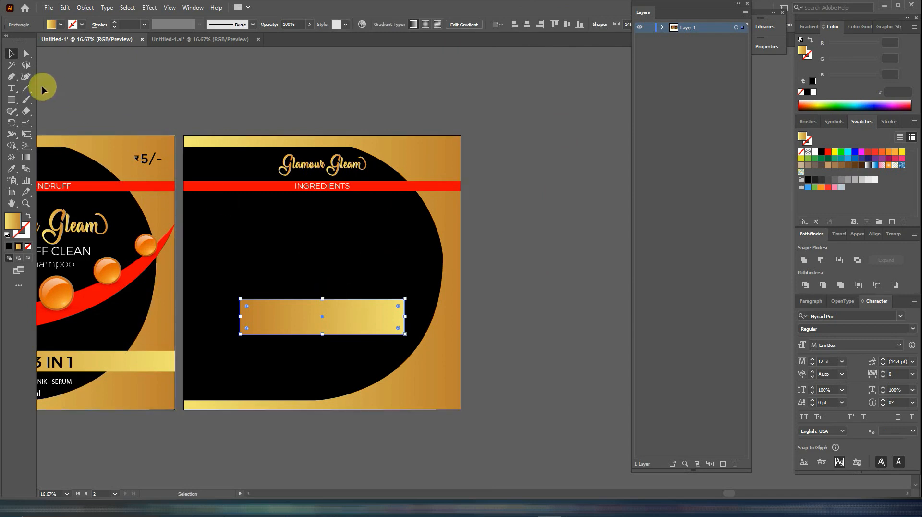
- Add a Lorem ipsum text block inside the gold box and set it in Montserrat at 40 pt
left_click(11, 88)
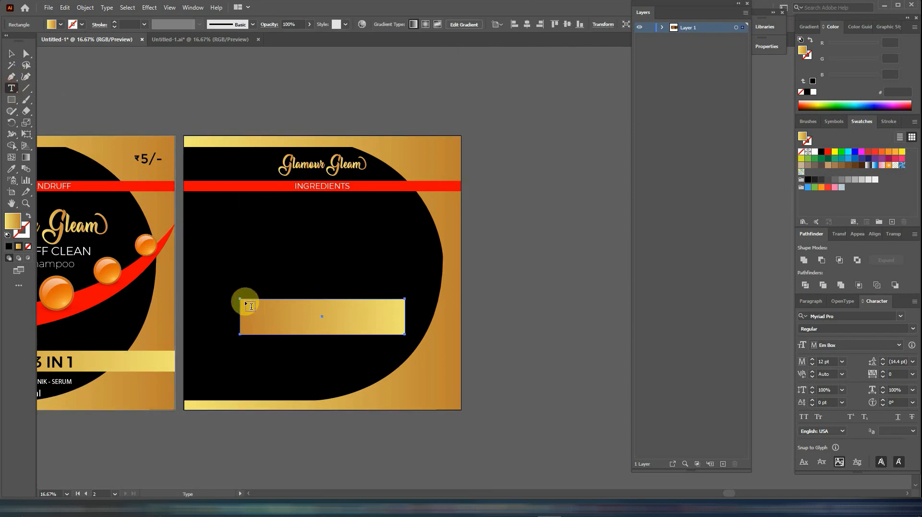
left_click_drag(251, 306, 401, 331)
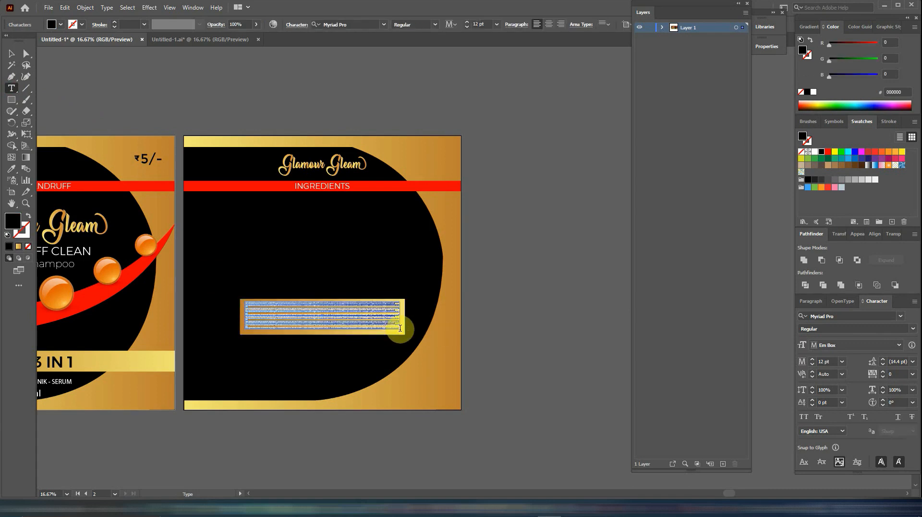
left_click(468, 22)
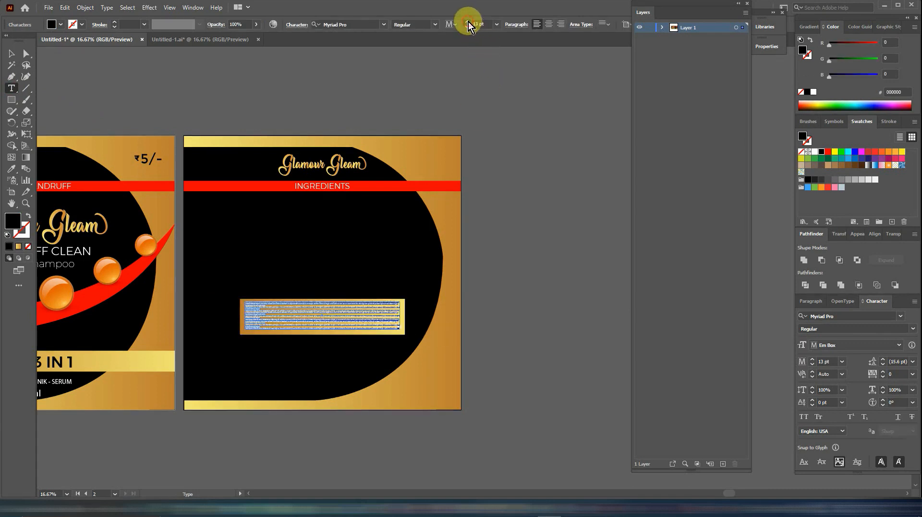
left_click(468, 22)
left_click(468, 21)
left_click(468, 21)
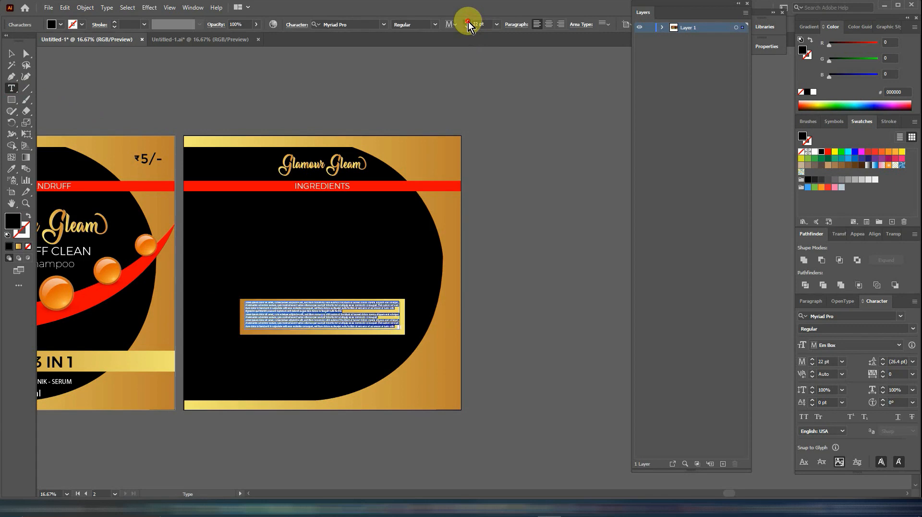
left_click(469, 22)
left_click(468, 21)
left_click(468, 22)
left_click(468, 22)
left_click(468, 22)
left_click(468, 21)
left_click(468, 22)
left_click(468, 22)
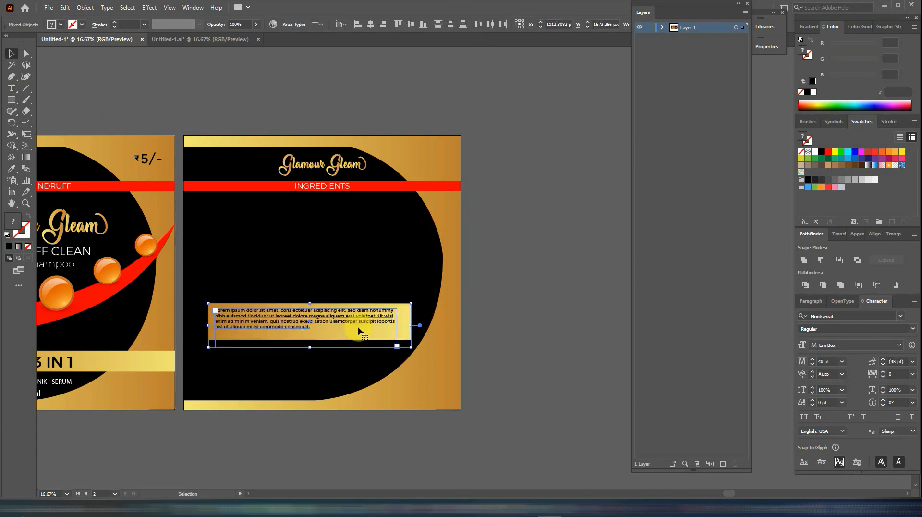
left_click_drag(357, 326, 359, 331)
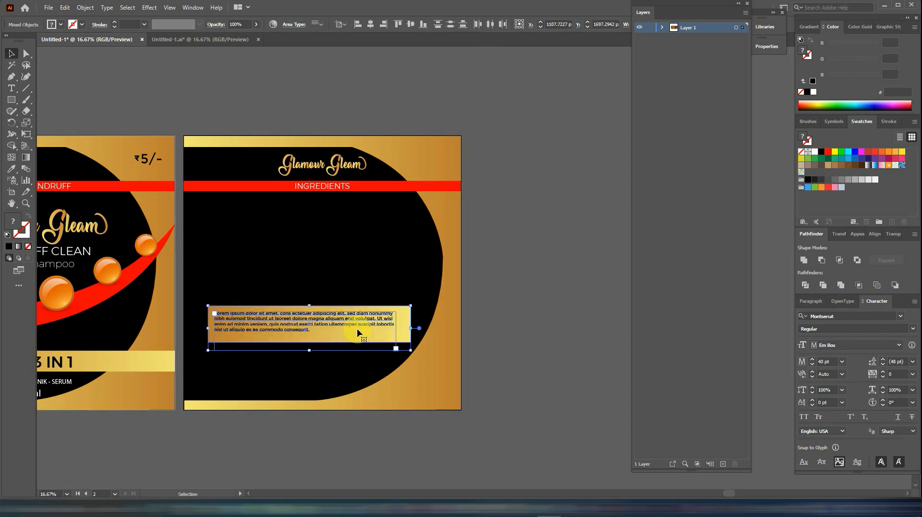
- Add a large Lorem ipsum text block between the INGREDIENTS band and the gold box, with a font size of 46 pt
left_click(12, 88)
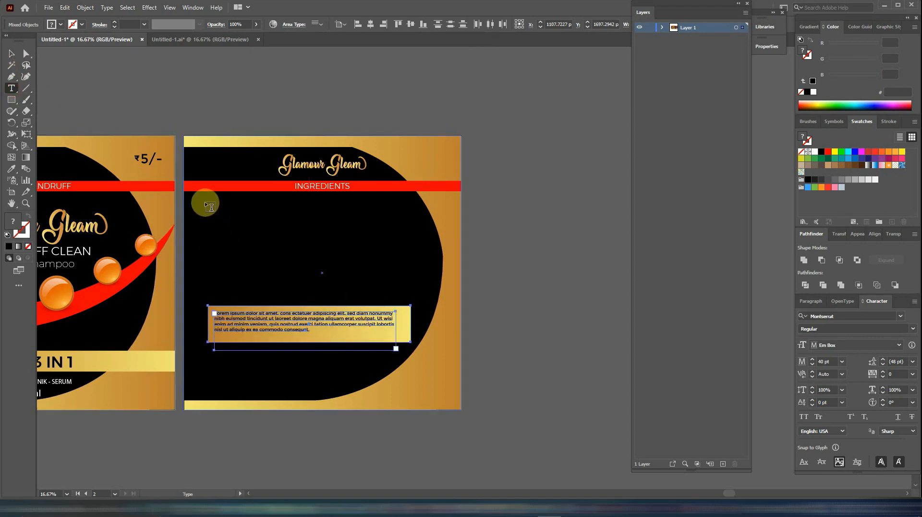
left_click_drag(206, 202, 416, 302)
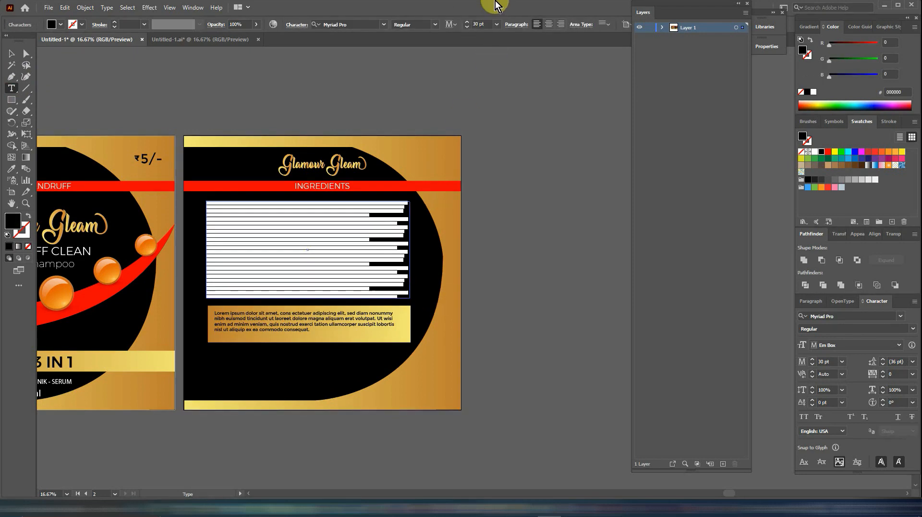
left_click(467, 22)
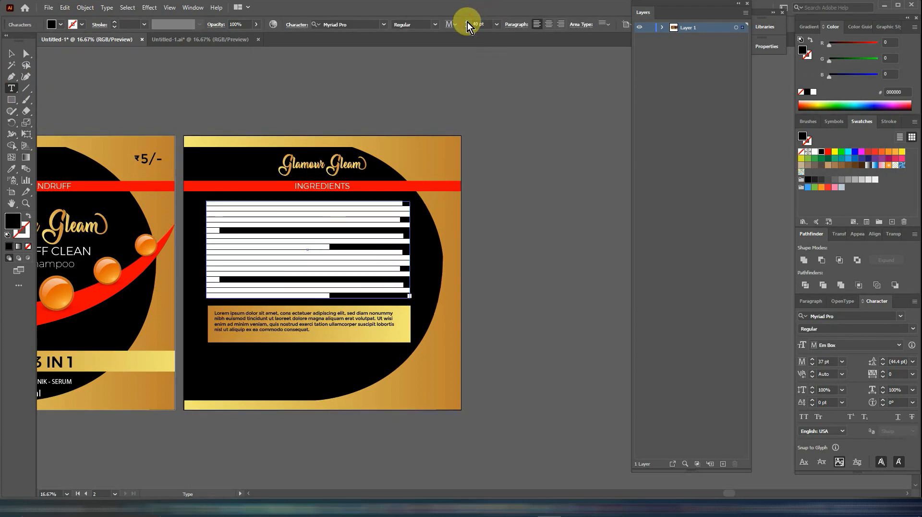
left_click(467, 22)
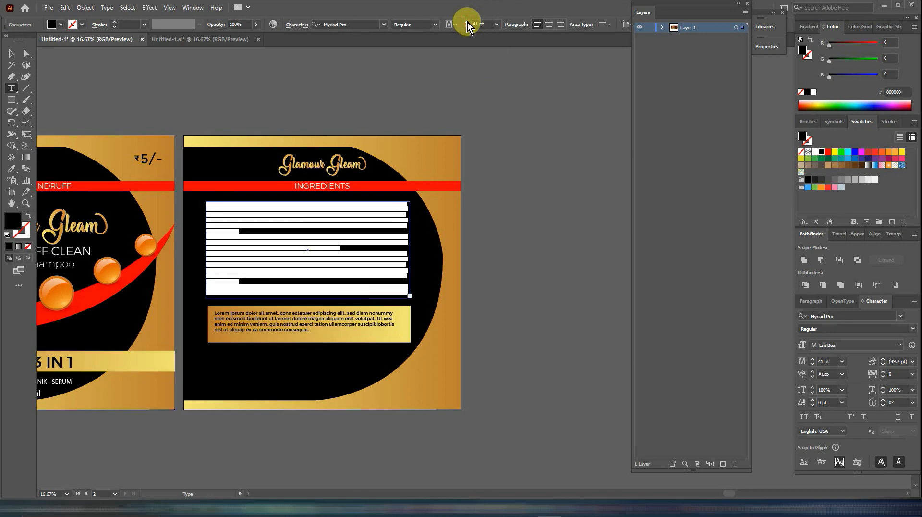
left_click(467, 22)
left_click(468, 22)
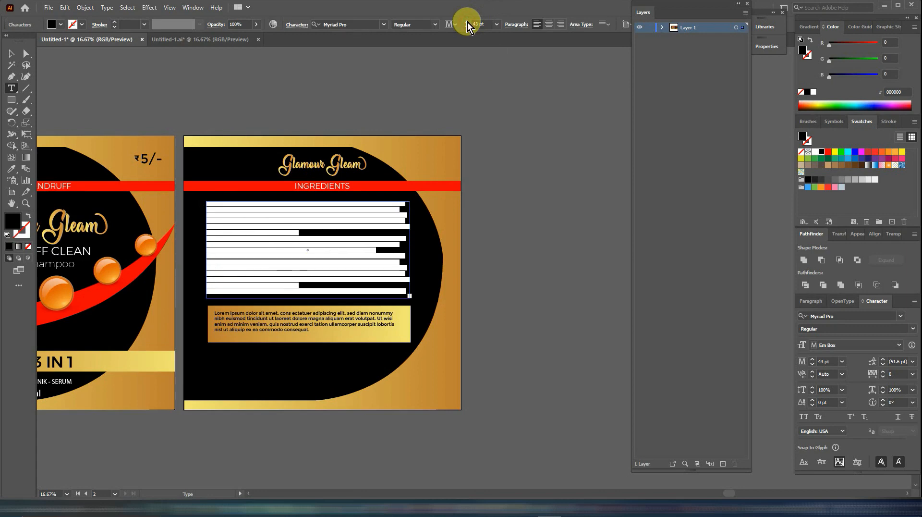
left_click(467, 22)
left_click(467, 22)
left_click(468, 22)
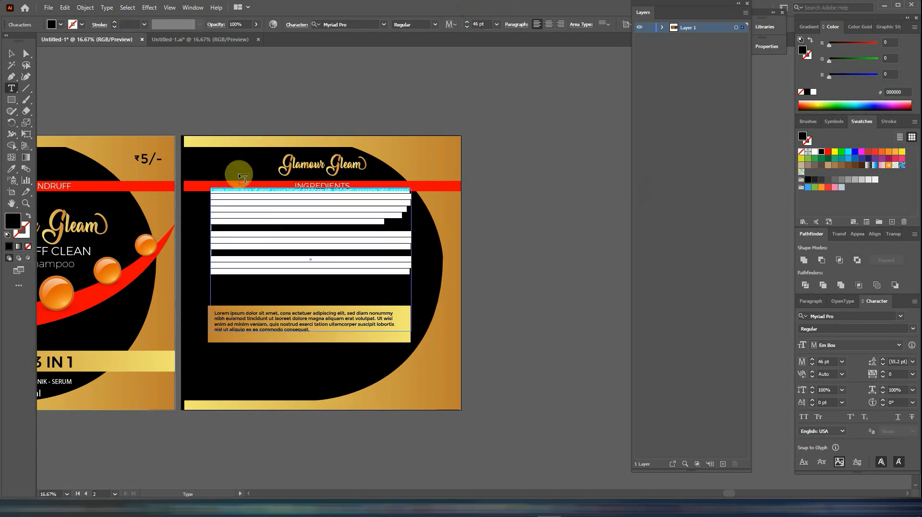
- Colour the ingredients text block white (ffffff) and shift it down so it starts just below the red band
double_click(13, 222)
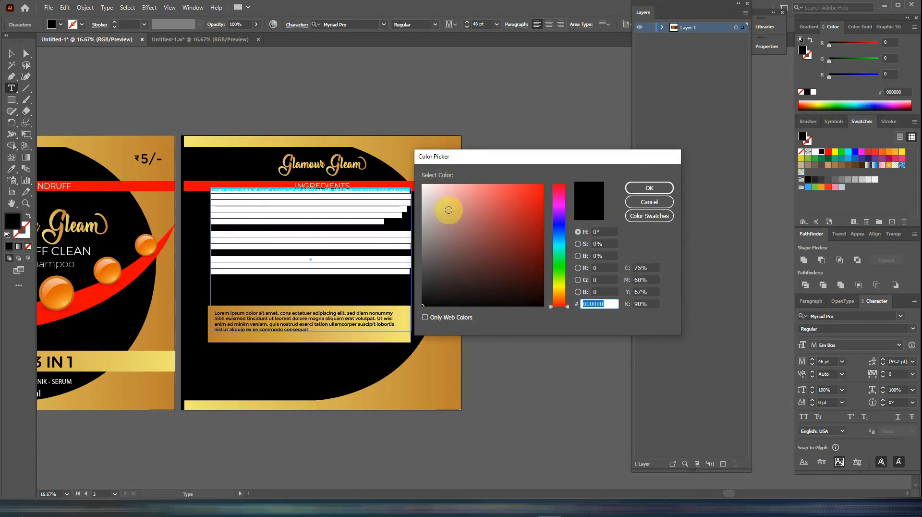
left_click(424, 188)
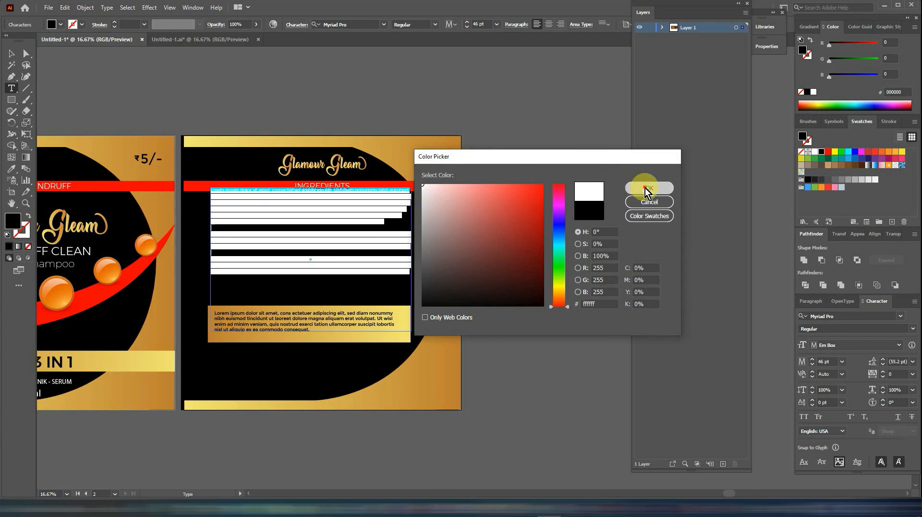
left_click(646, 187)
left_click(11, 53)
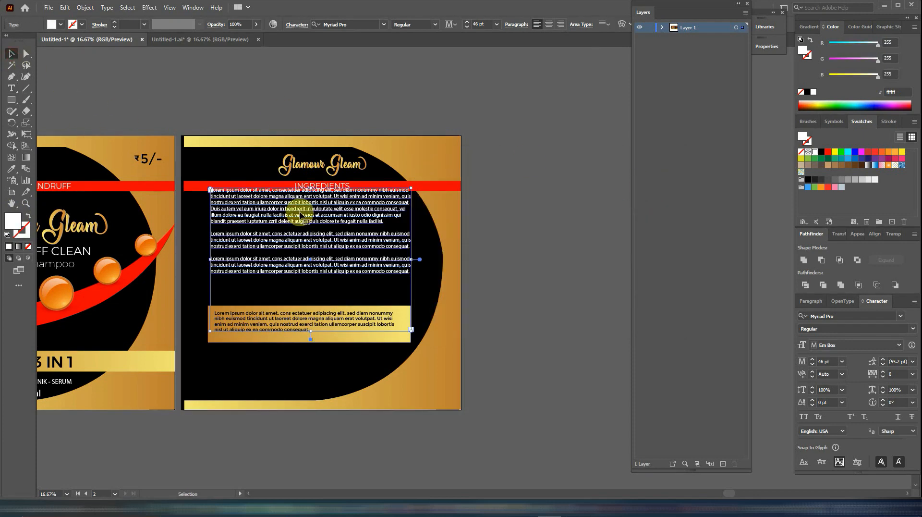
left_click_drag(299, 208, 299, 218)
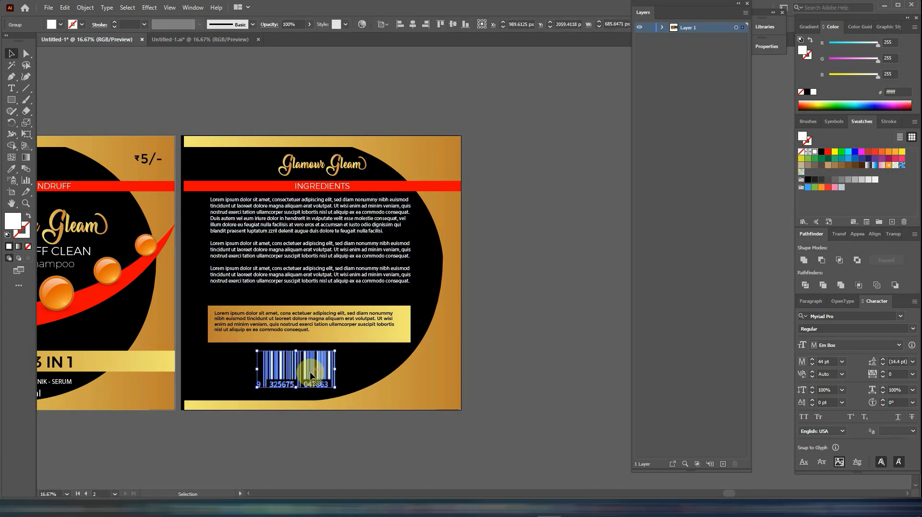
- Place the barcode and the blue U logo image side by side below the gold box
left_click_drag(310, 374, 327, 378)
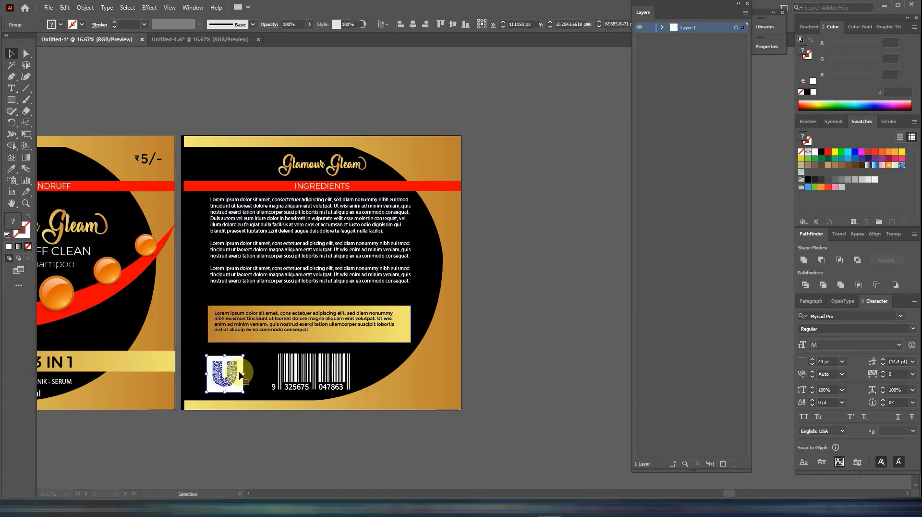
left_click(237, 374)
left_click_drag(233, 374, 252, 371)
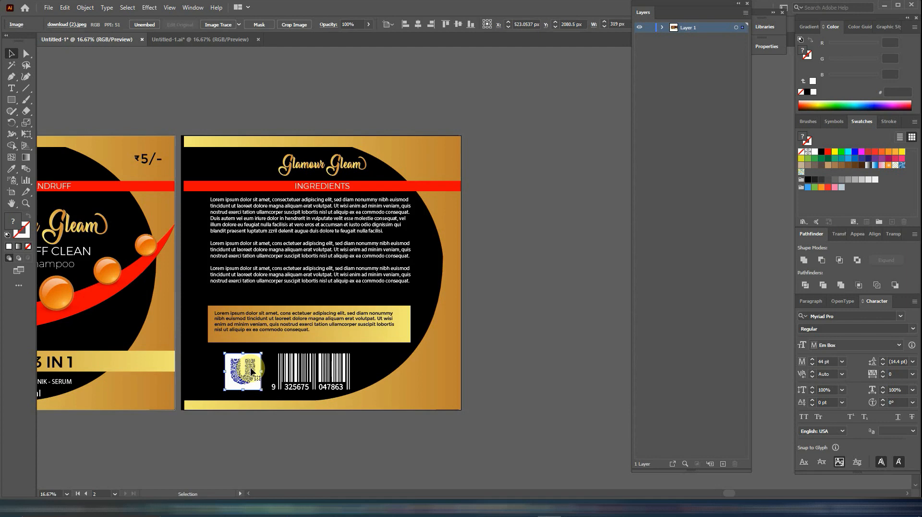
- Stretch the gold background shape on the back label outward to the left edge of the black background
left_click(275, 149)
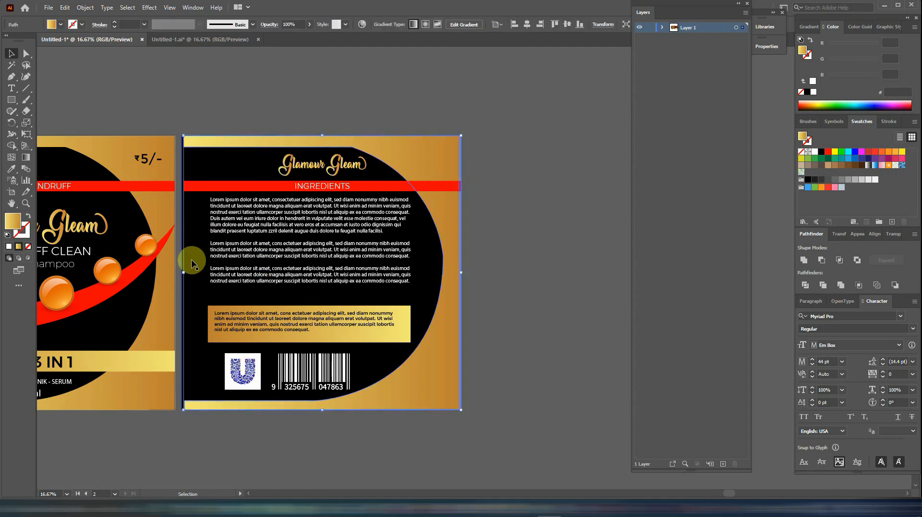
left_click_drag(186, 272, 181, 272)
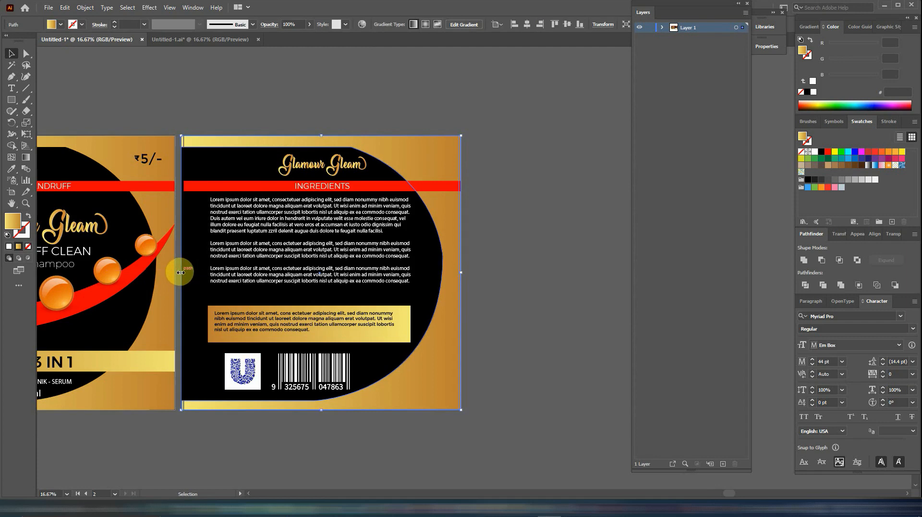
left_click(523, 208)
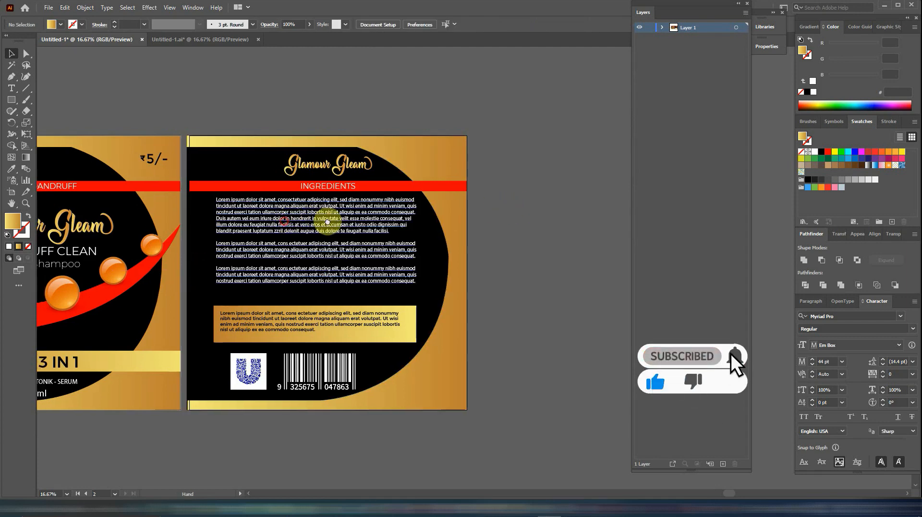
left_click_drag(329, 216, 449, 224)
left_click(485, 166)
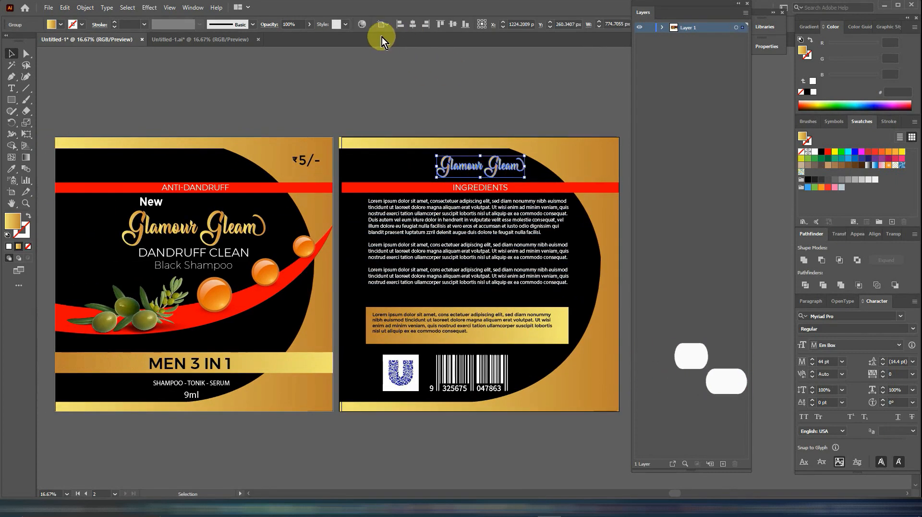
left_click(499, 120)
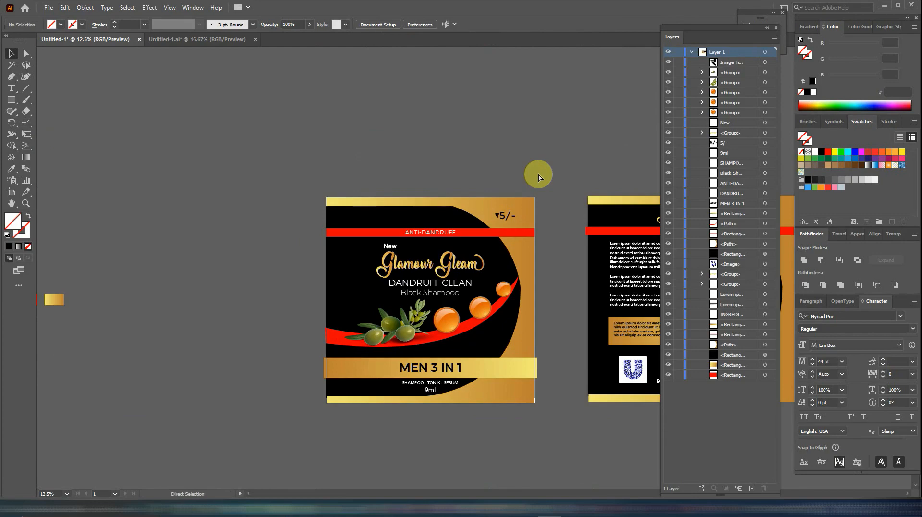
left_click_drag(537, 174, 408, 129)
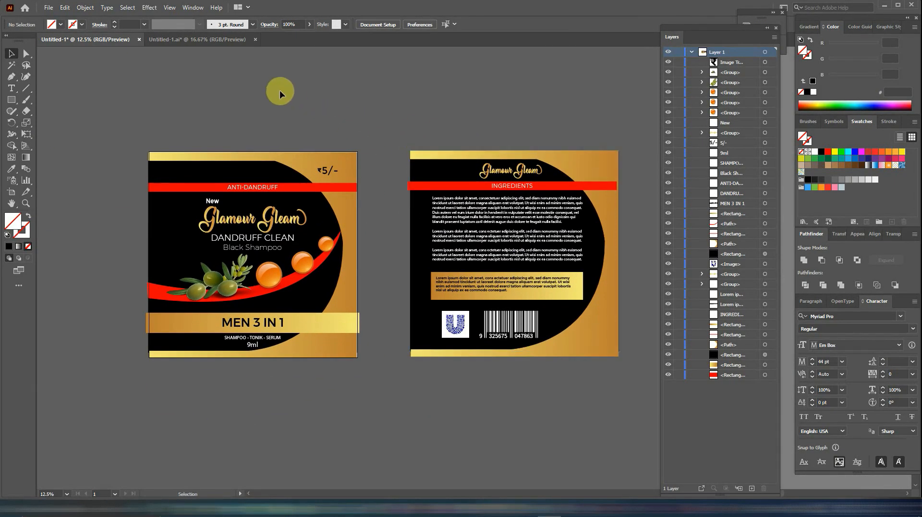